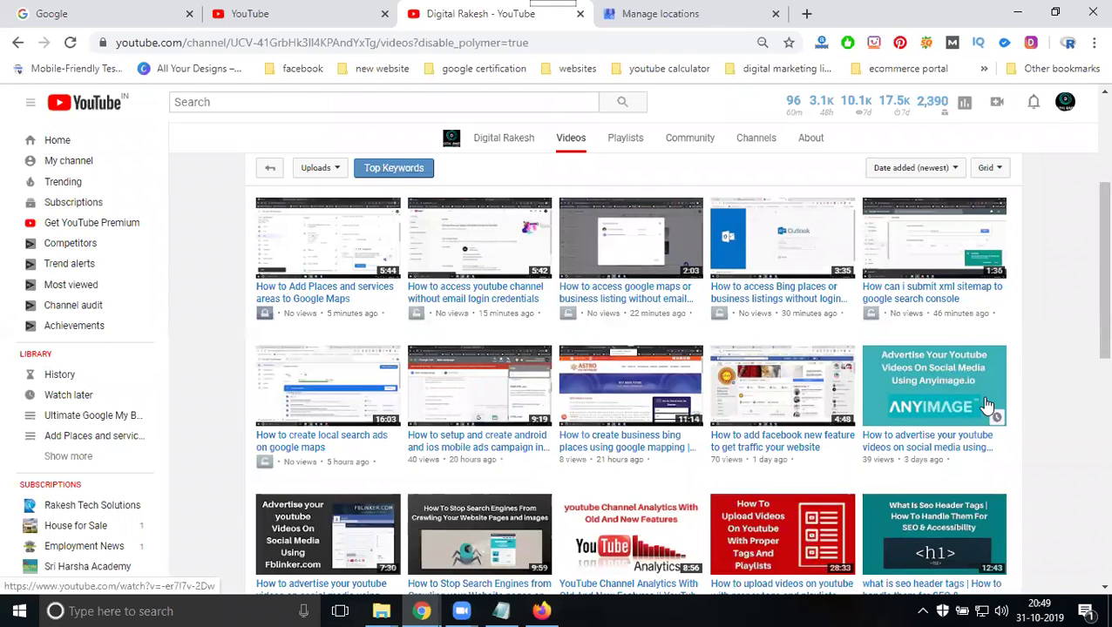
Step: Switch to Google My Business and show the locations in the Rakesh Tech Solutions group
{"action": "scroll", "coordinate": [784, 418], "scroll_direction": "up", "scroll_amount": 3}
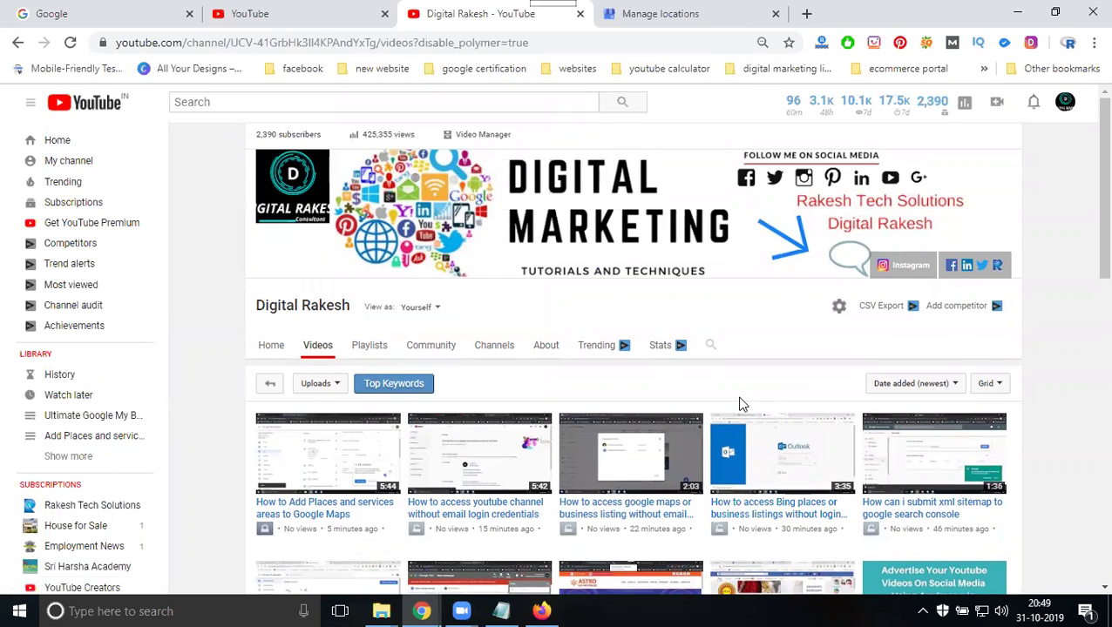
{"action": "left_click", "coordinate": [641, 18]}
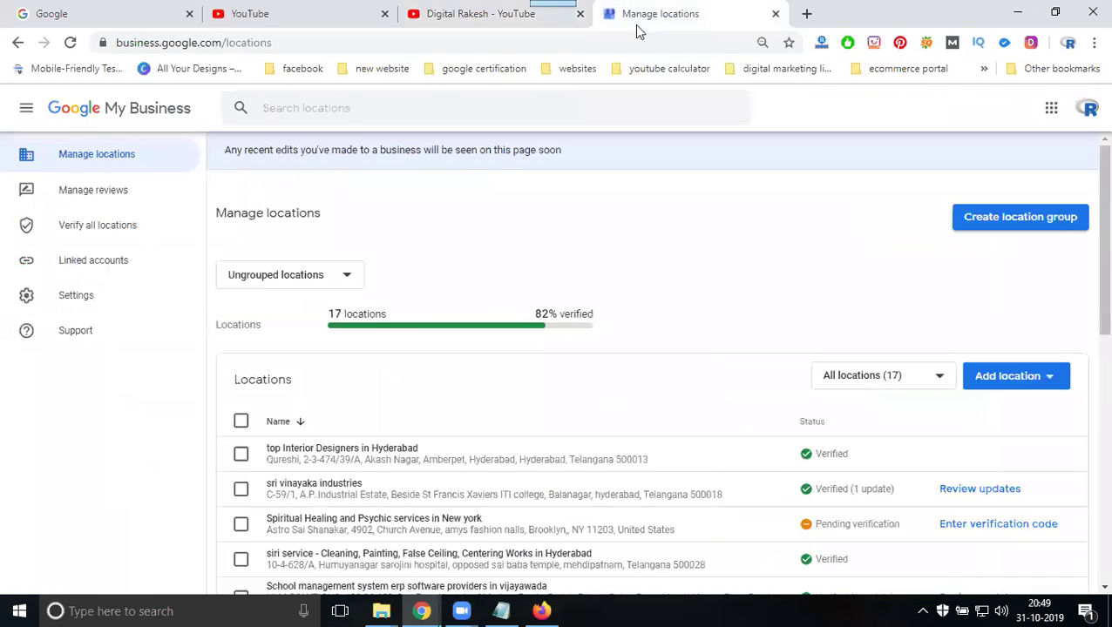
{"action": "left_click", "coordinate": [283, 277]}
{"action": "left_click", "coordinate": [272, 380]}
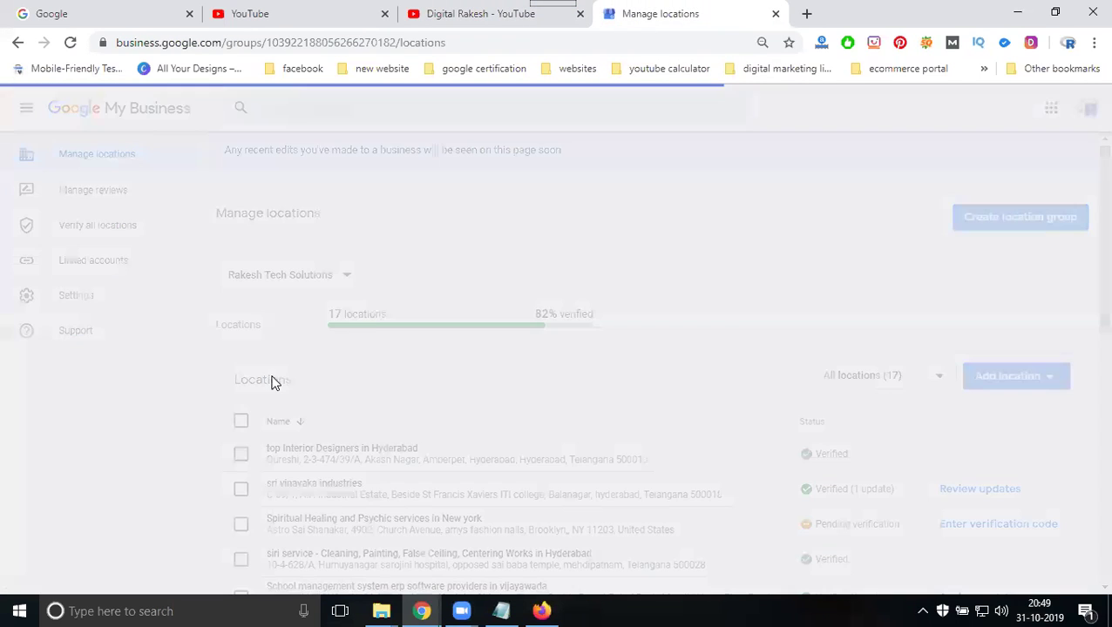
Step: Open the Digital Marketing Training Institute in Madhapur Hyderabad listing and go to its posts
{"action": "scroll", "coordinate": [390, 296], "scroll_direction": "down", "scroll_amount": 3}
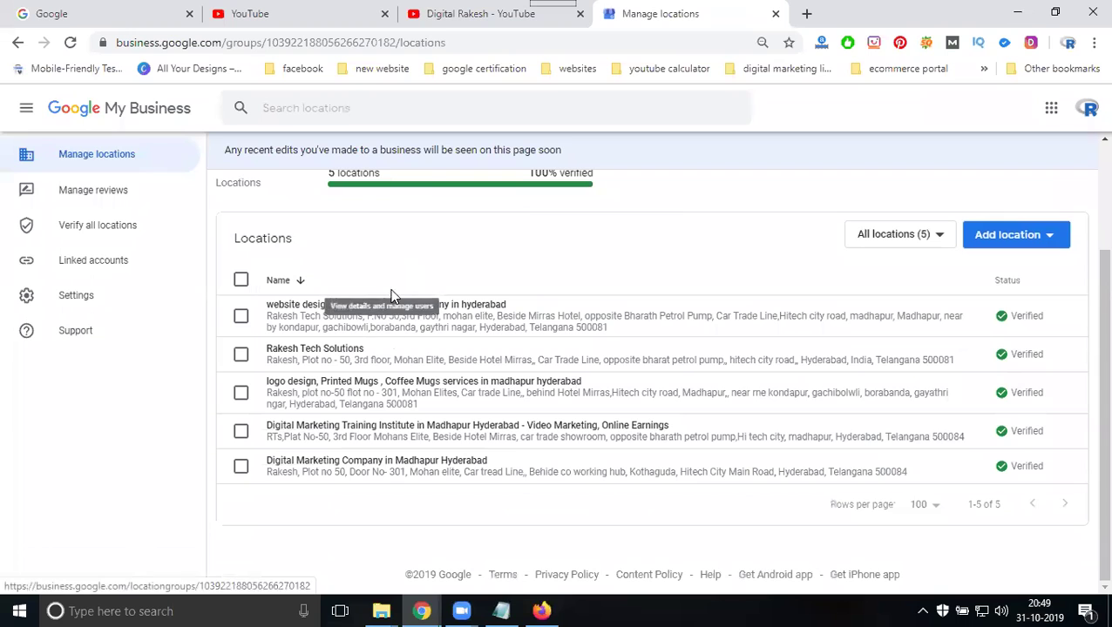
{"action": "left_click", "coordinate": [362, 438]}
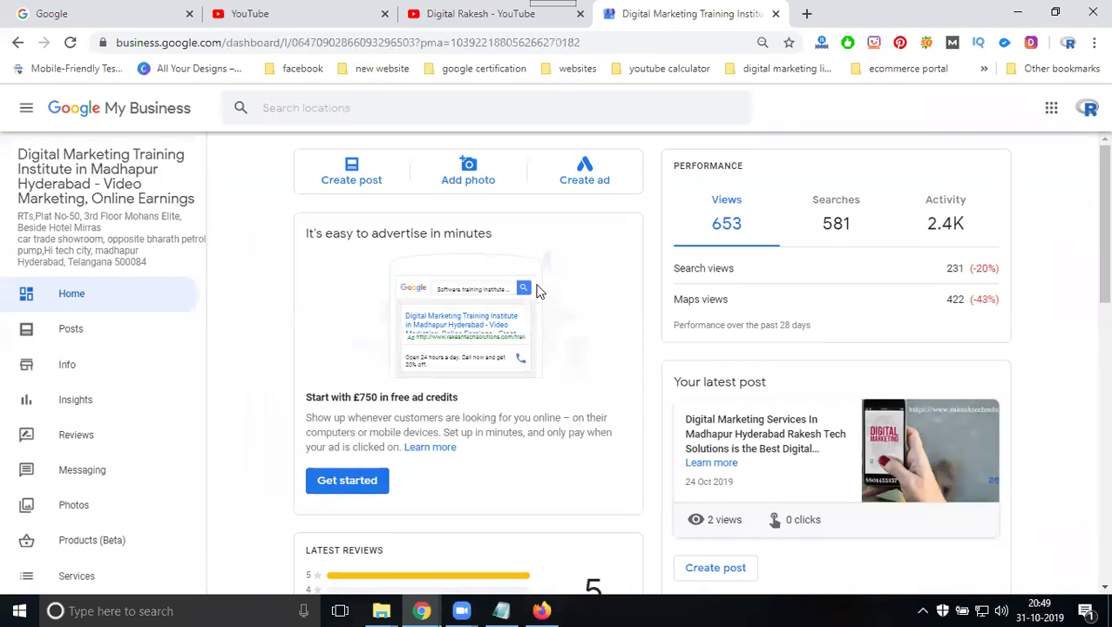
{"action": "scroll", "coordinate": [538, 291], "scroll_direction": "down", "scroll_amount": 3}
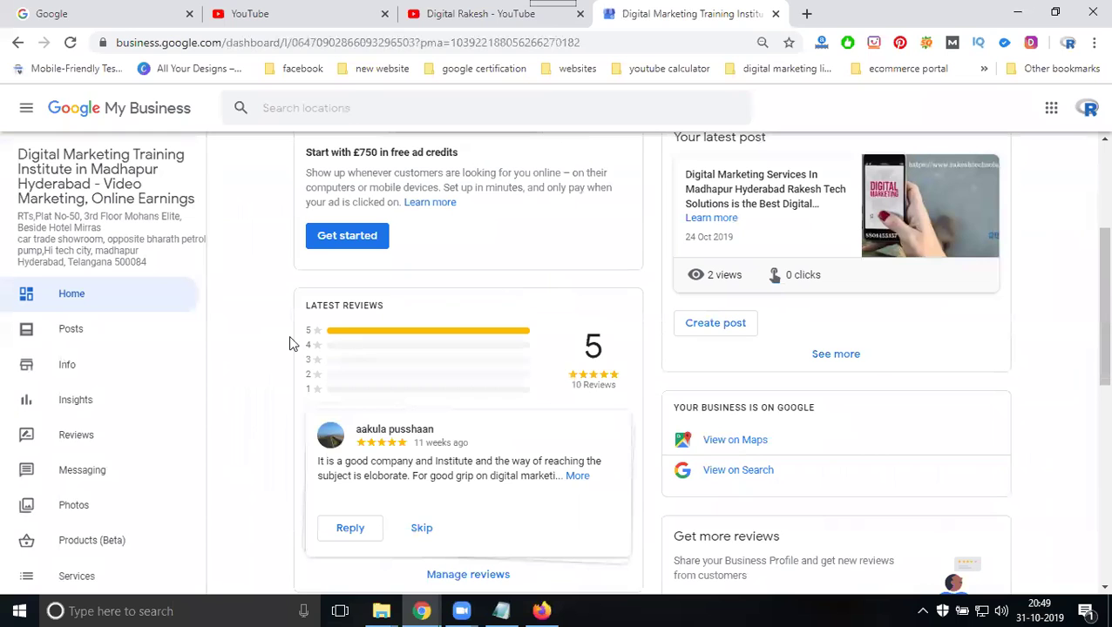
{"action": "left_click", "coordinate": [86, 345]}
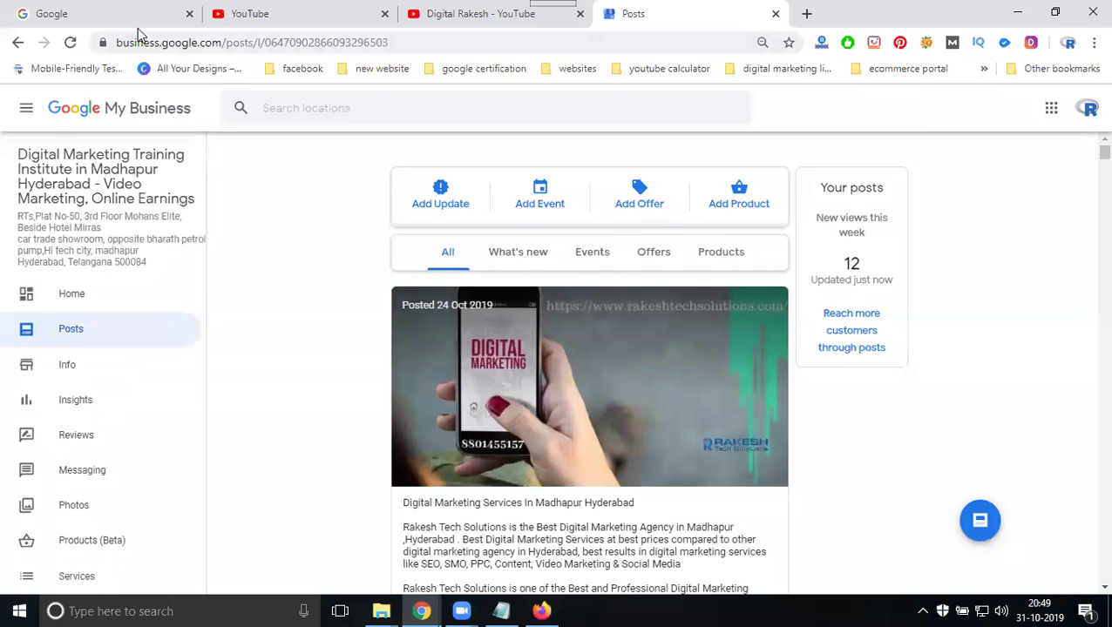
Step: On the Google search page, compose the phrase "digital marketing video tutorials free 2019" using the suggested wording and copy it
{"action": "left_click", "coordinate": [128, 15]}
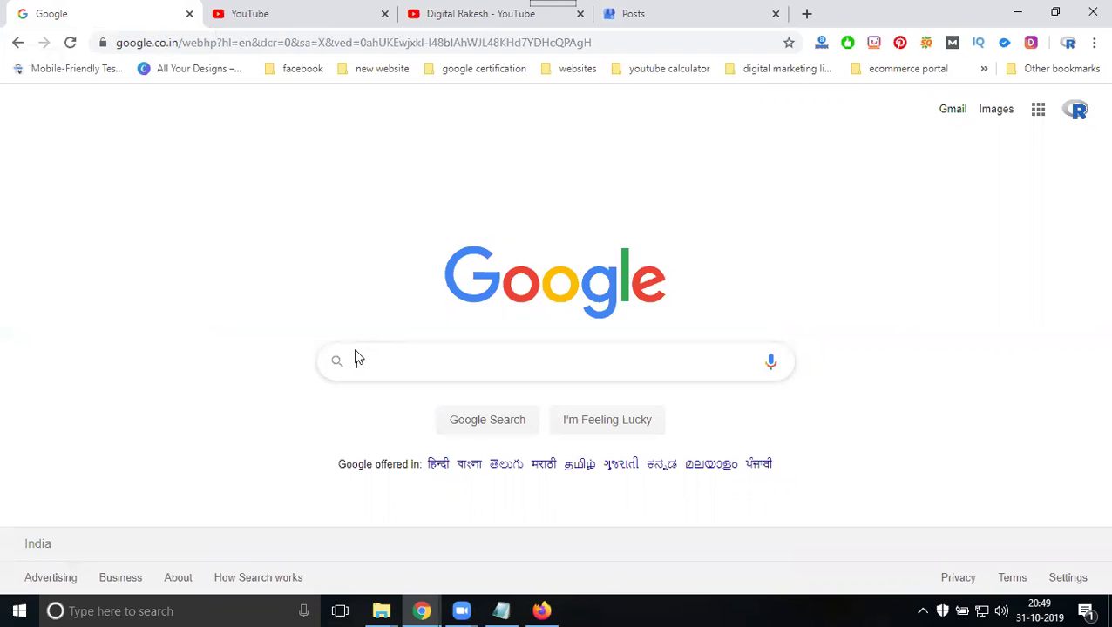
{"action": "type", "text": "Digit"}
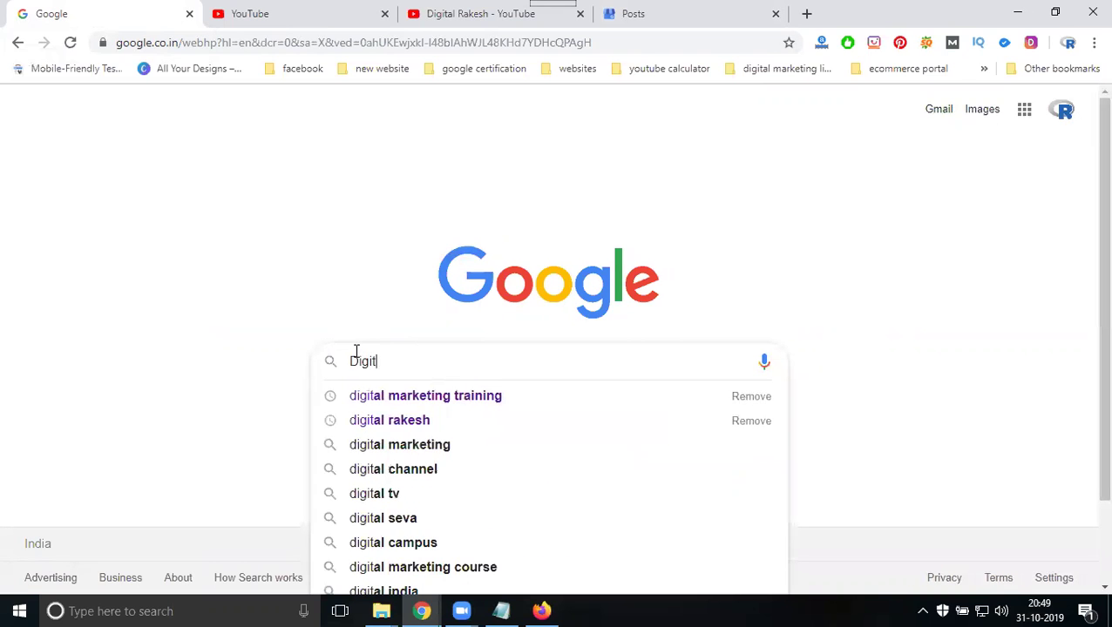
{"action": "type", "text": "al marke"}
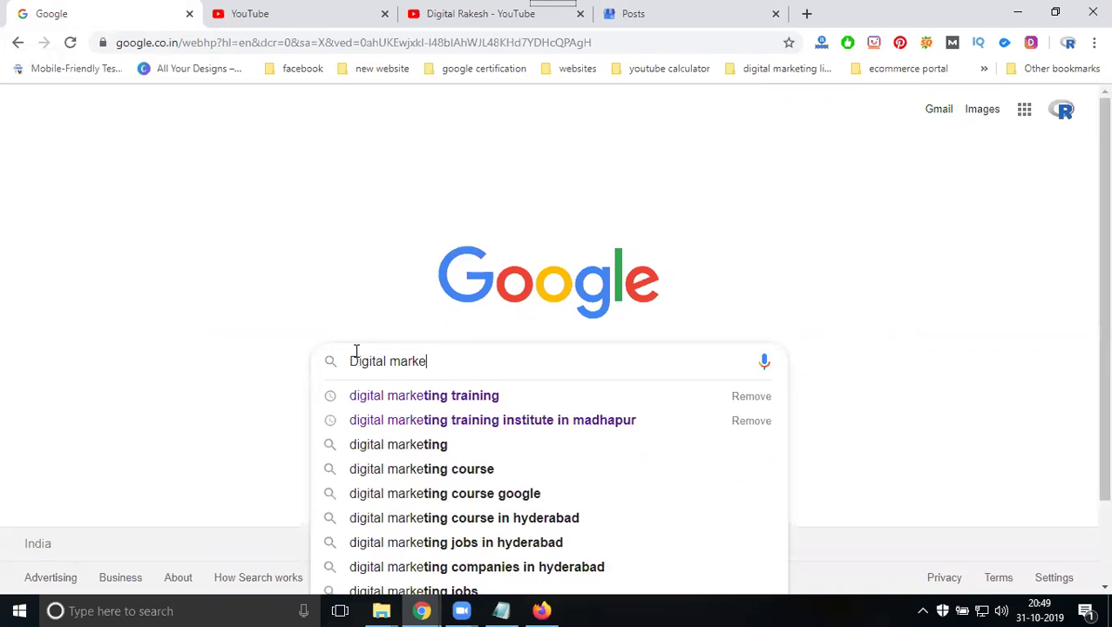
{"action": "type", "text": "ting f"}
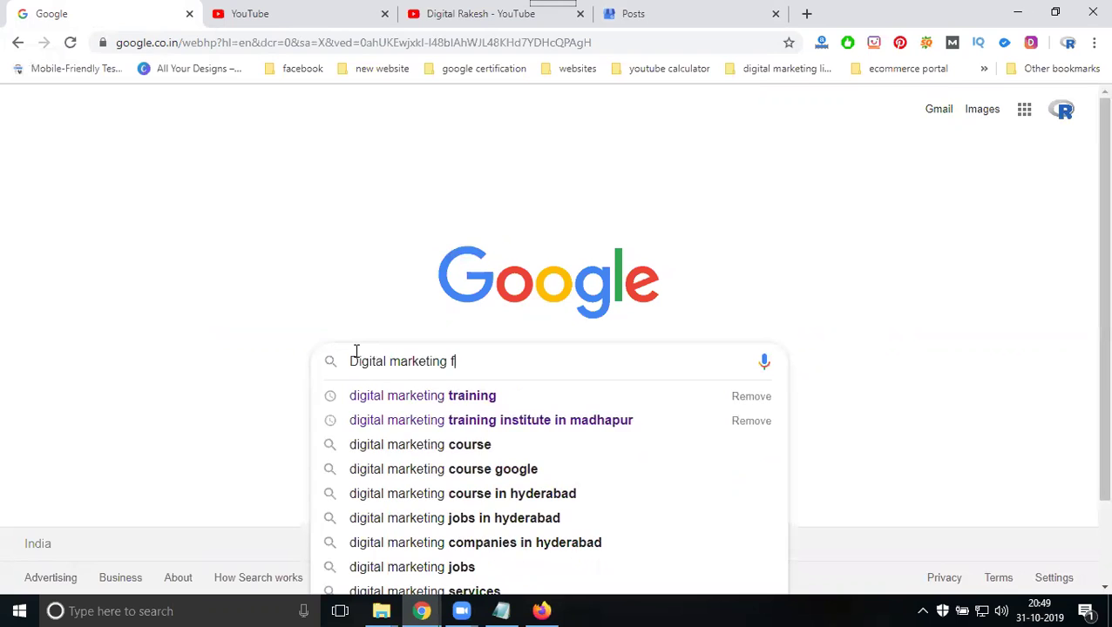
{"action": "type", "text": "ree video t"}
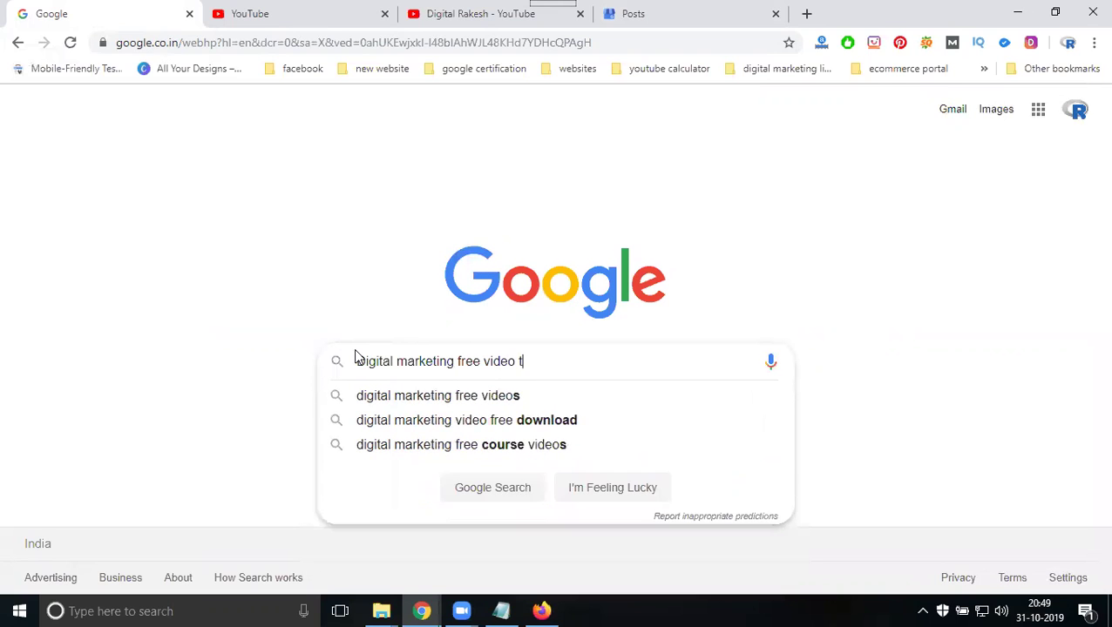
{"action": "type", "text": "utorial"}
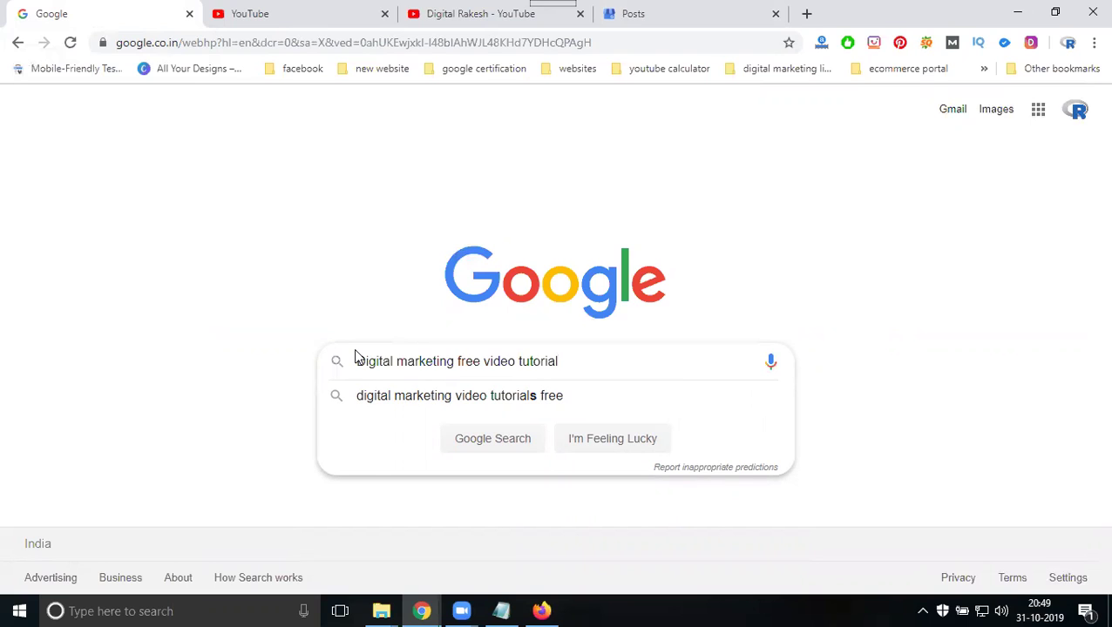
{"action": "key", "text": "Down"}
{"action": "type", "text": "201"}
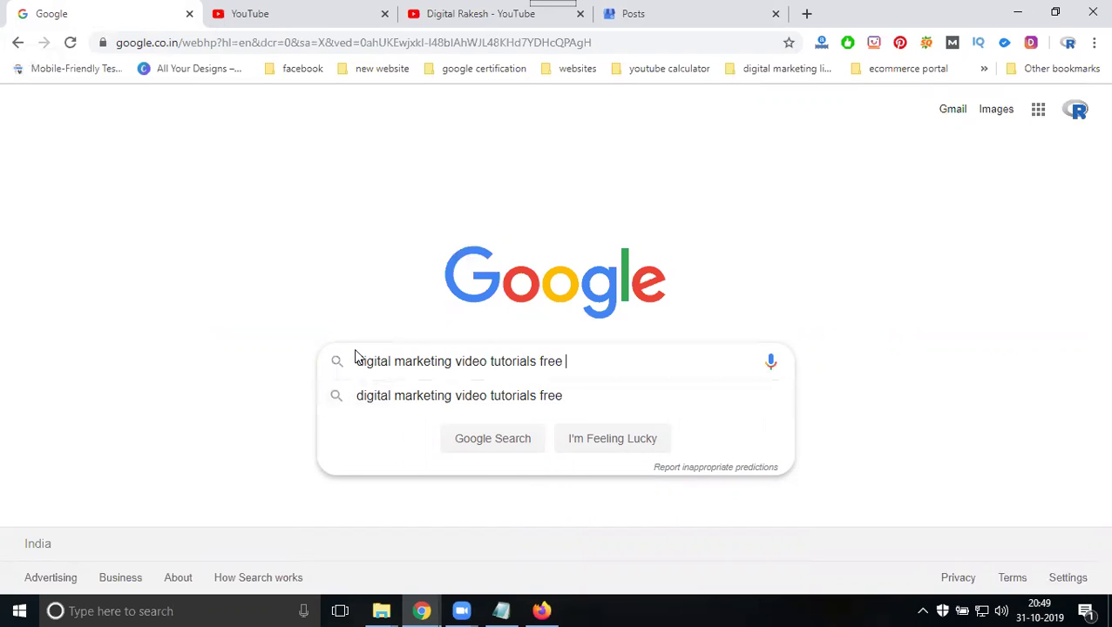
{"action": "type", "text": "9"}
{"action": "key", "text": "ctrl+a"}
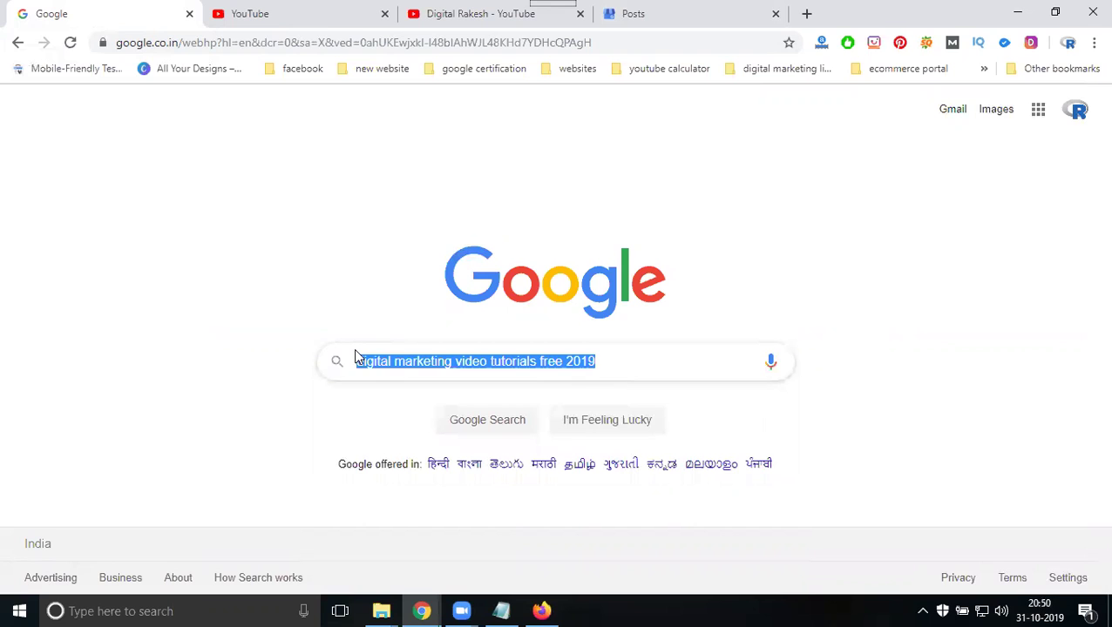
Step: Return to the listing's posts, start a new What's New post and open its photo or video upload
{"action": "left_click", "coordinate": [683, 20]}
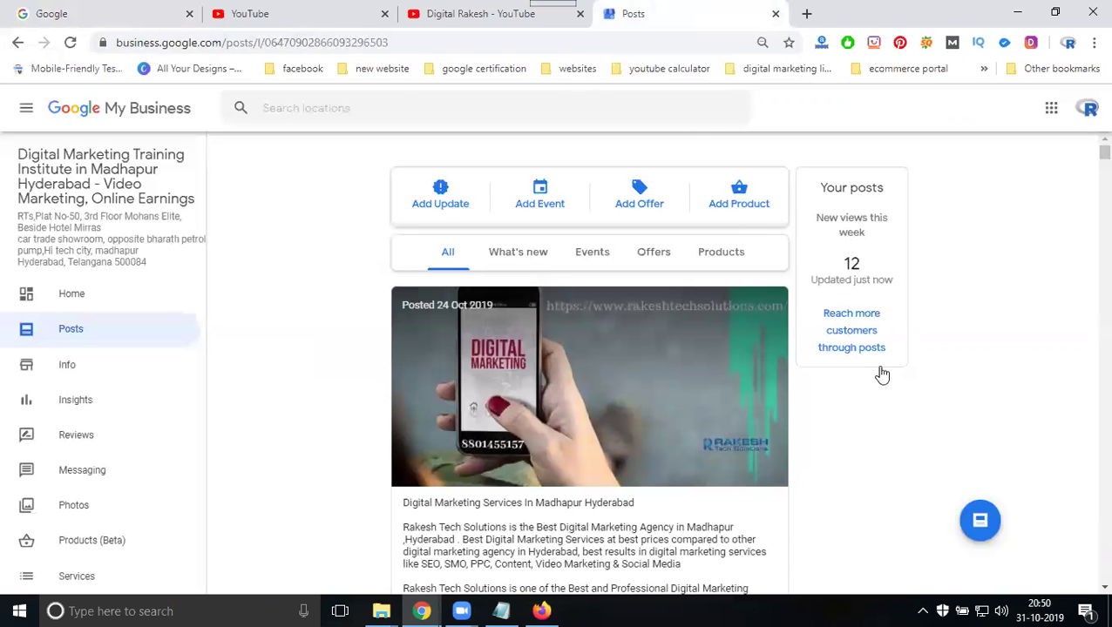
{"action": "left_click", "coordinate": [976, 520]}
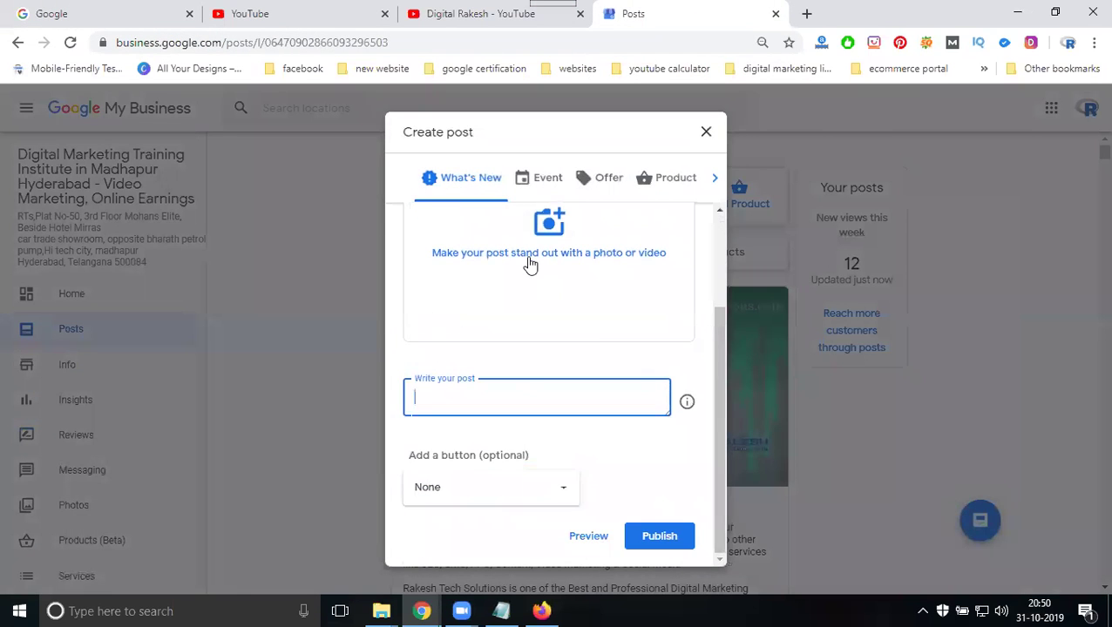
{"action": "scroll", "coordinate": [528, 261], "scroll_direction": "up", "scroll_amount": 1}
{"action": "left_click", "coordinate": [529, 263]}
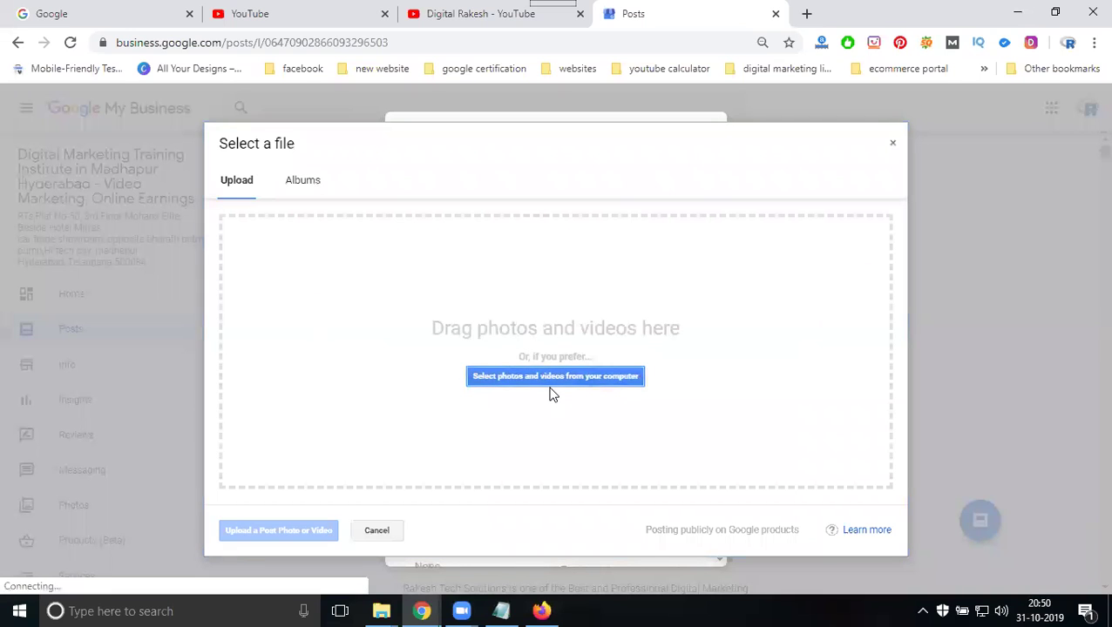
Step: Add the Digital Marketing Training + Real Time Project image from the D: drive folder RTS COntent 2019 > rts project 2019 > rts training
{"action": "left_click", "coordinate": [550, 383]}
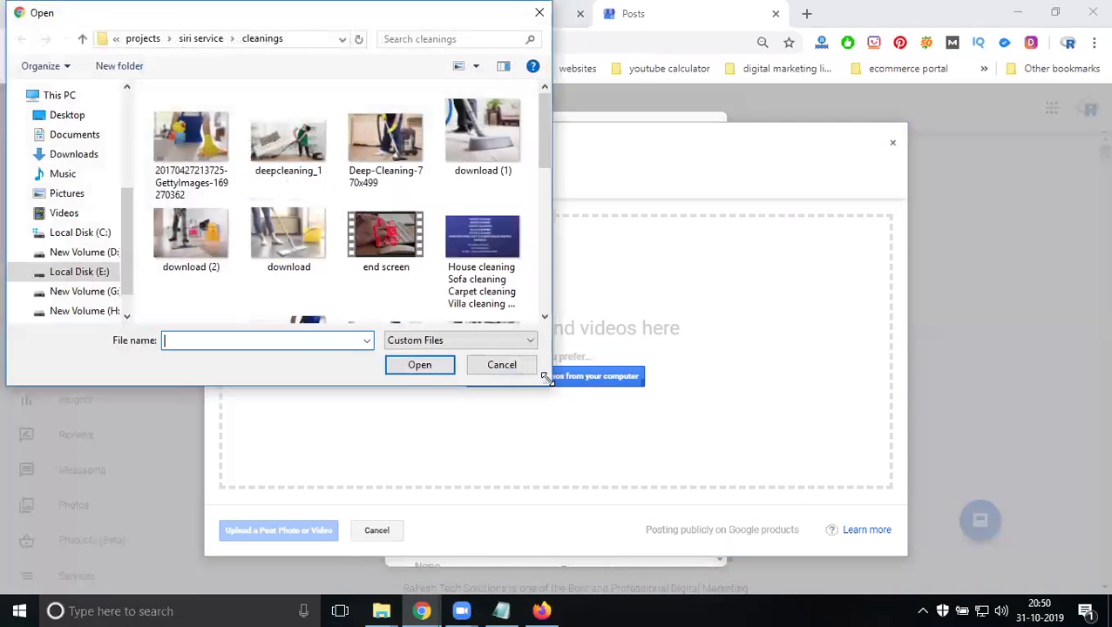
{"action": "left_click", "coordinate": [90, 255]}
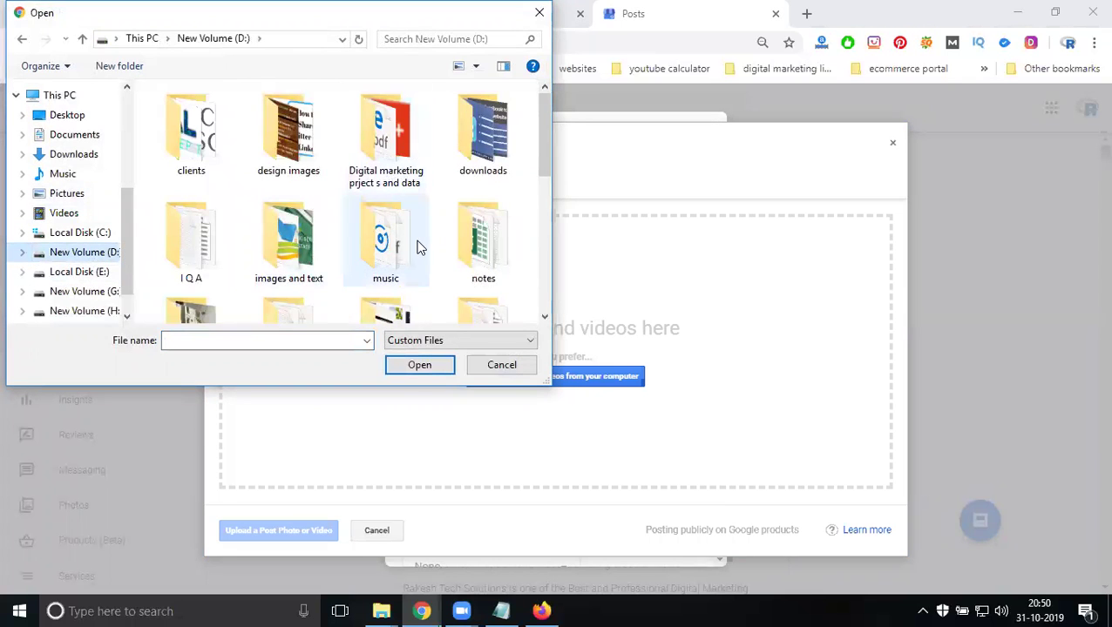
{"action": "scroll", "coordinate": [418, 247], "scroll_direction": "down", "scroll_amount": 2}
{"action": "double_click", "coordinate": [406, 186]}
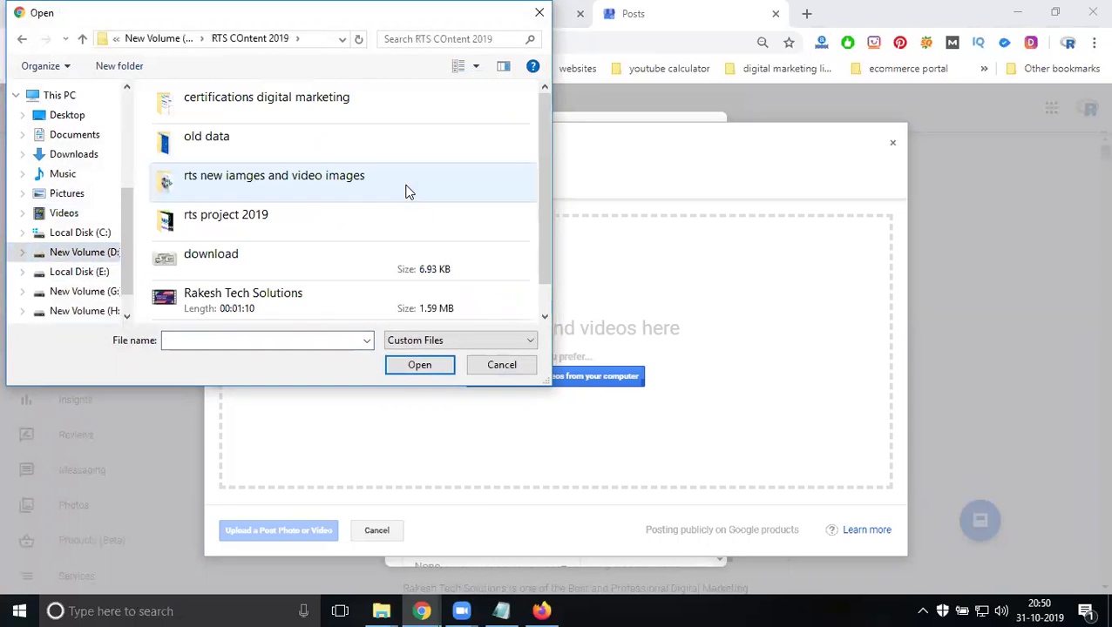
{"action": "double_click", "coordinate": [252, 214]}
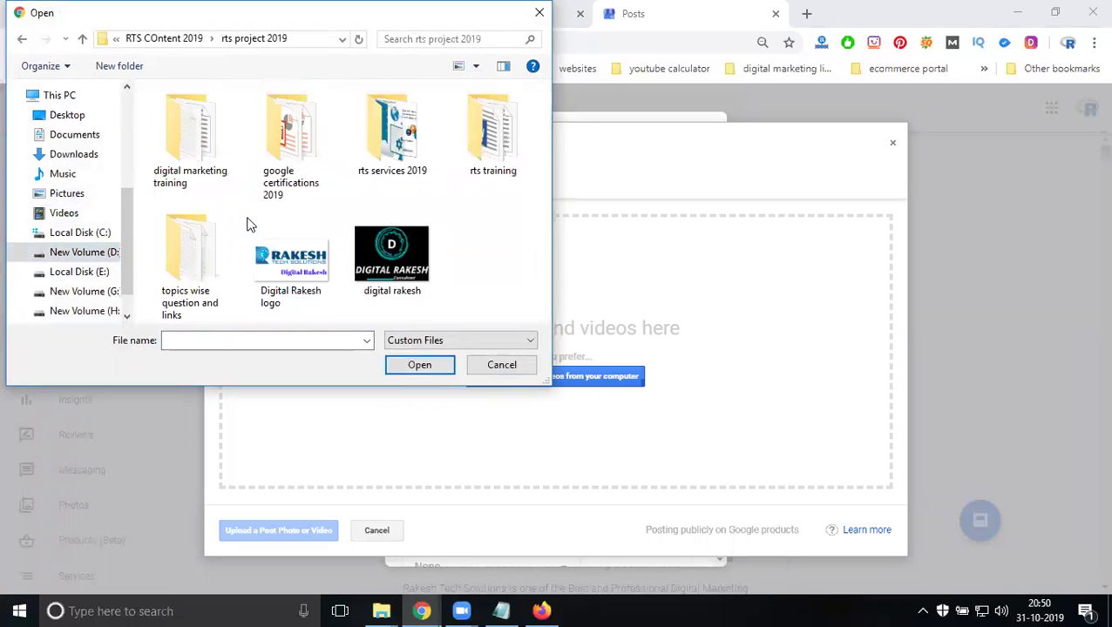
{"action": "double_click", "coordinate": [461, 171]}
{"action": "double_click", "coordinate": [163, 252]}
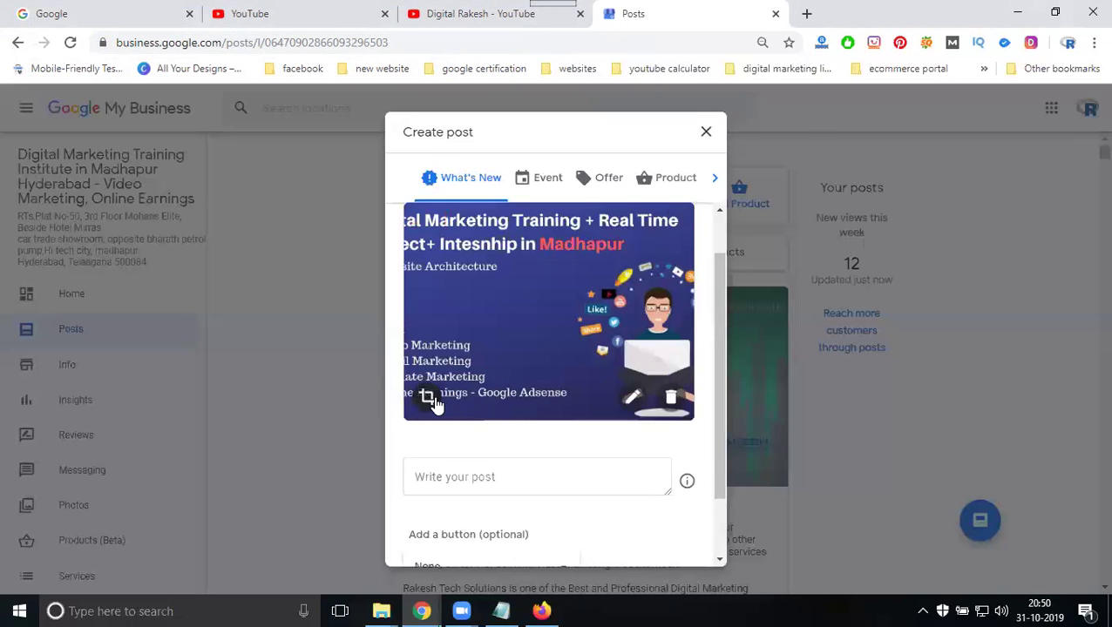
Step: Check the photo's crop area, leave it without cropping, and remove the photo from the post
{"action": "left_click", "coordinate": [427, 397]}
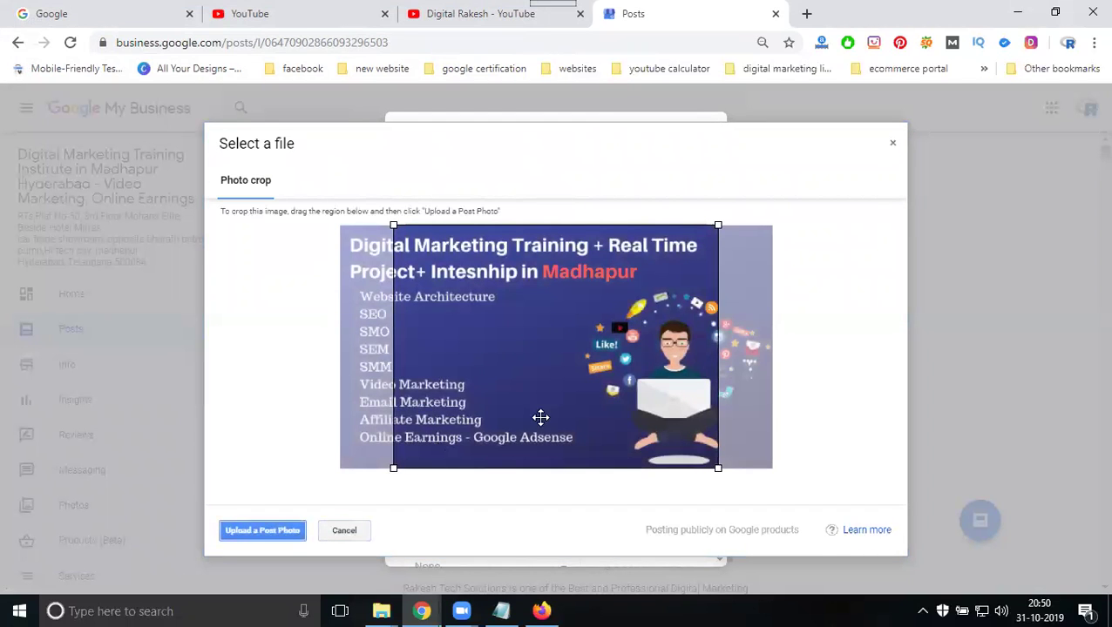
{"action": "left_click", "coordinate": [353, 530]}
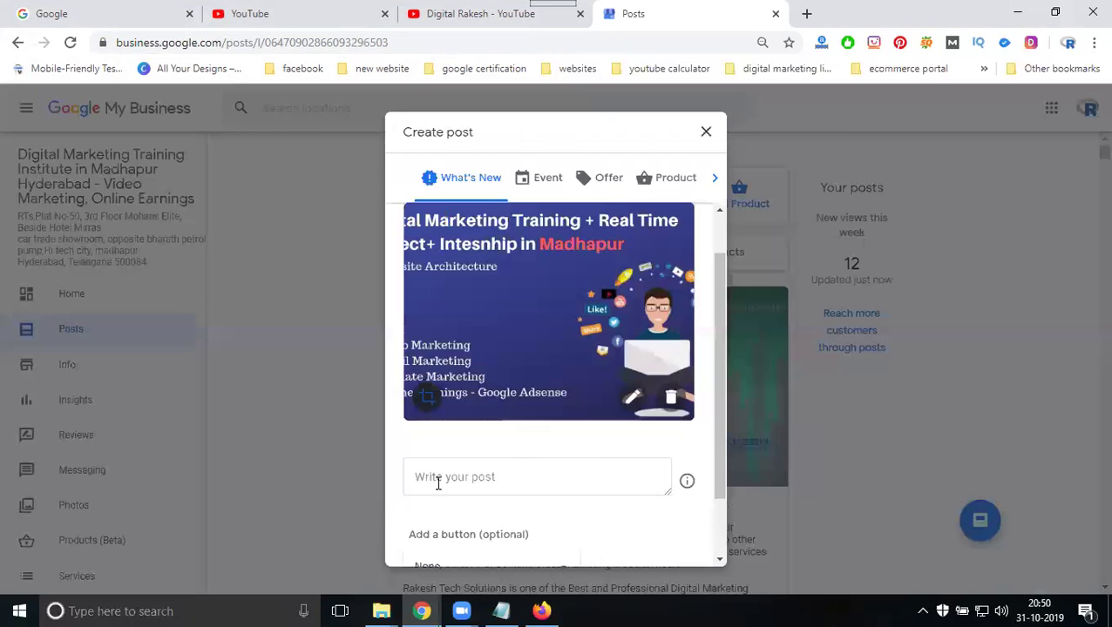
{"action": "left_click", "coordinate": [669, 398]}
Step: Add the Digital Marketing Training Video Tutorials 2019 image from the computer to the post
{"action": "left_click", "coordinate": [564, 309]}
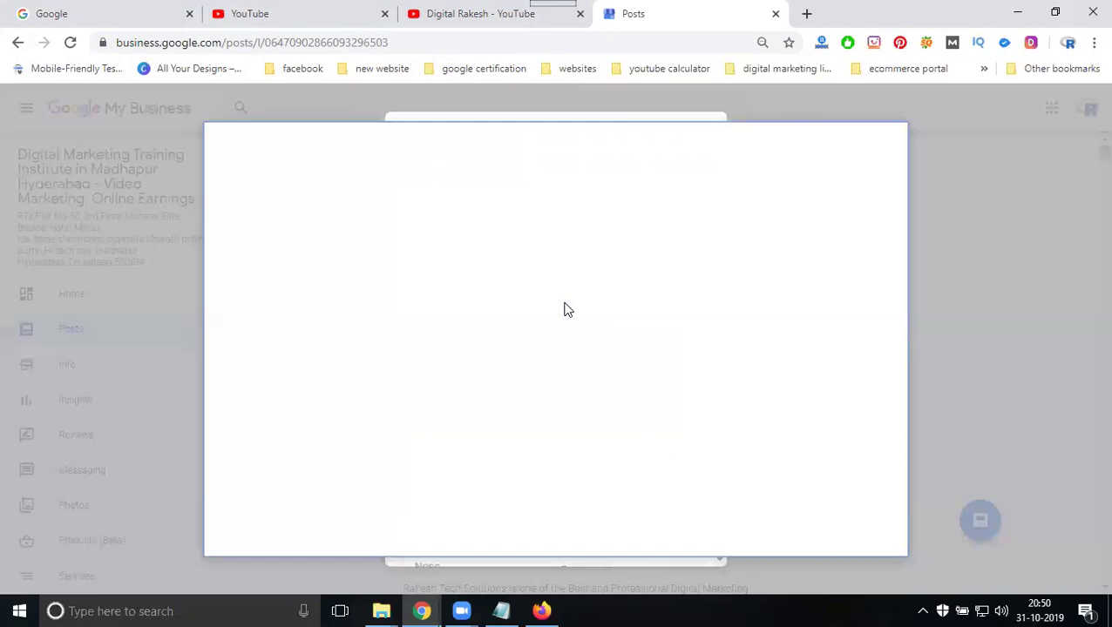
{"action": "left_click", "coordinate": [501, 376]}
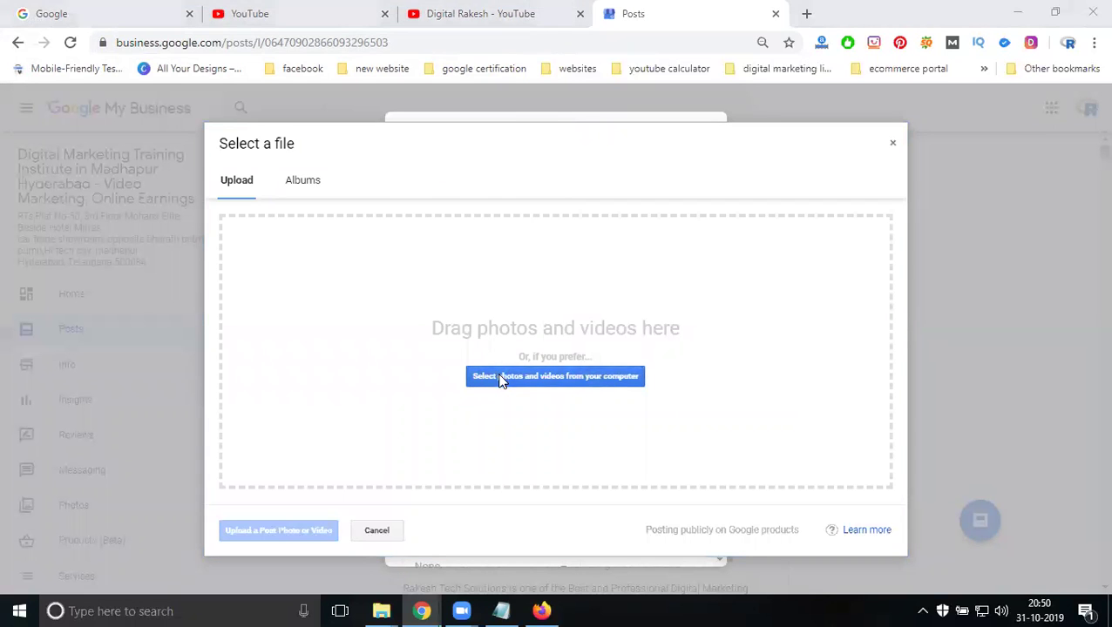
{"action": "double_click", "coordinate": [481, 254]}
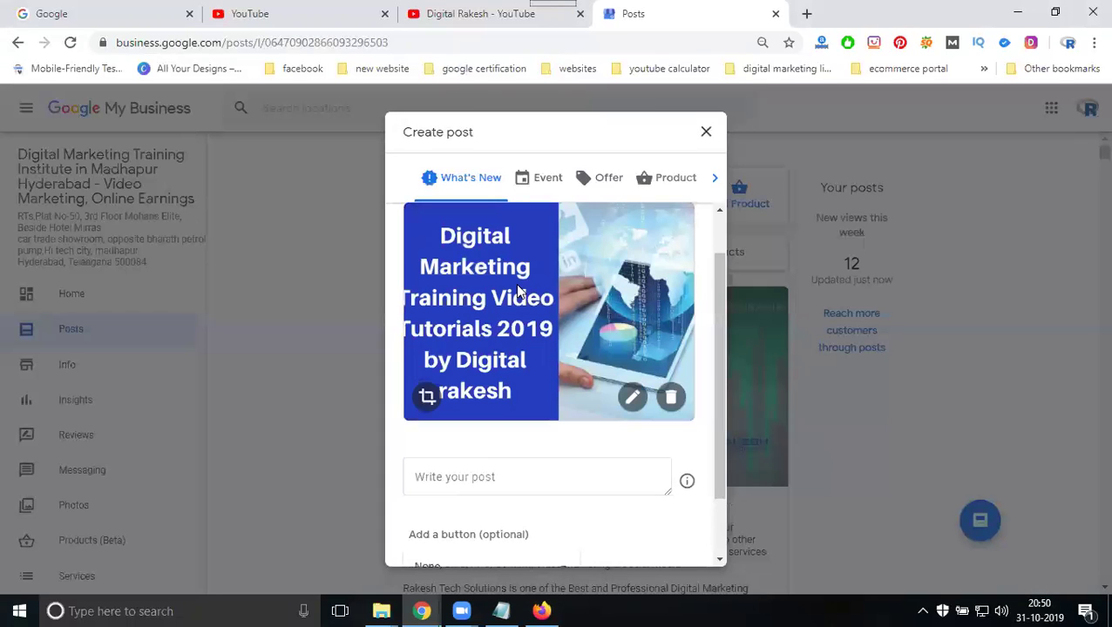
Step: Expand the photo's crop region to cover the full image width and upload it as the post photo
{"action": "left_click", "coordinate": [428, 398]}
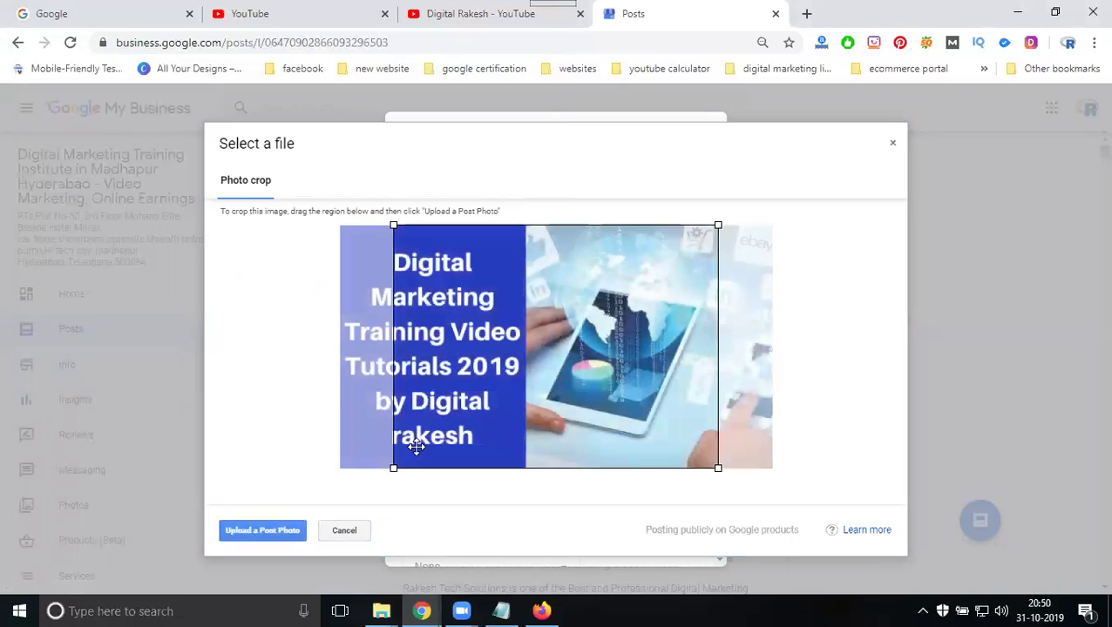
{"action": "left_click_drag", "start_coordinate": [393, 468], "coordinate": [319, 473]}
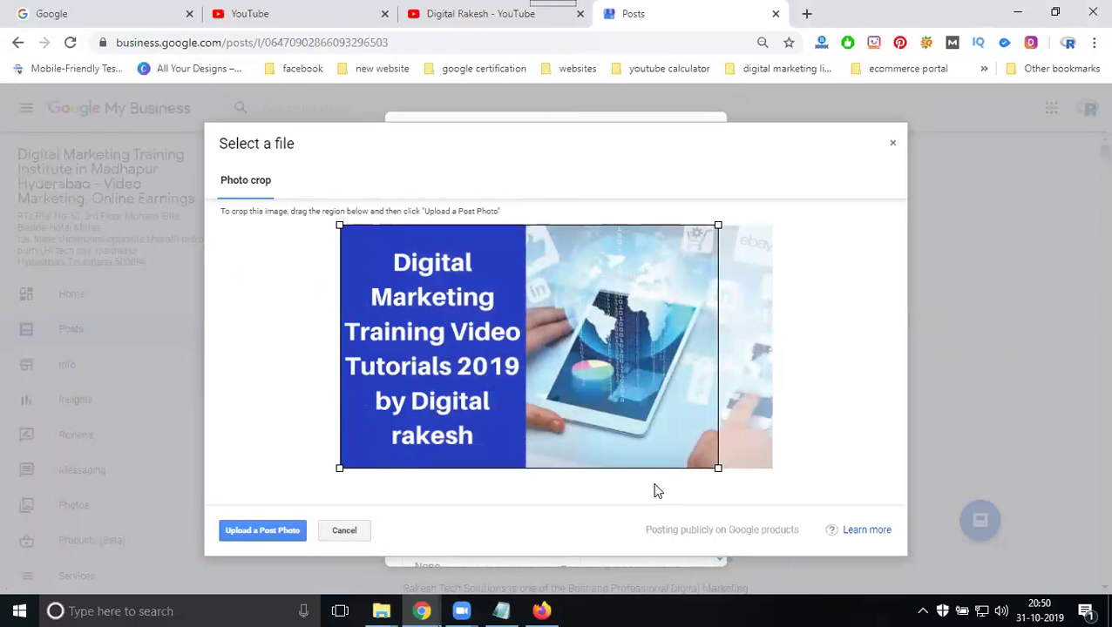
{"action": "left_click_drag", "start_coordinate": [705, 470], "coordinate": [811, 490]}
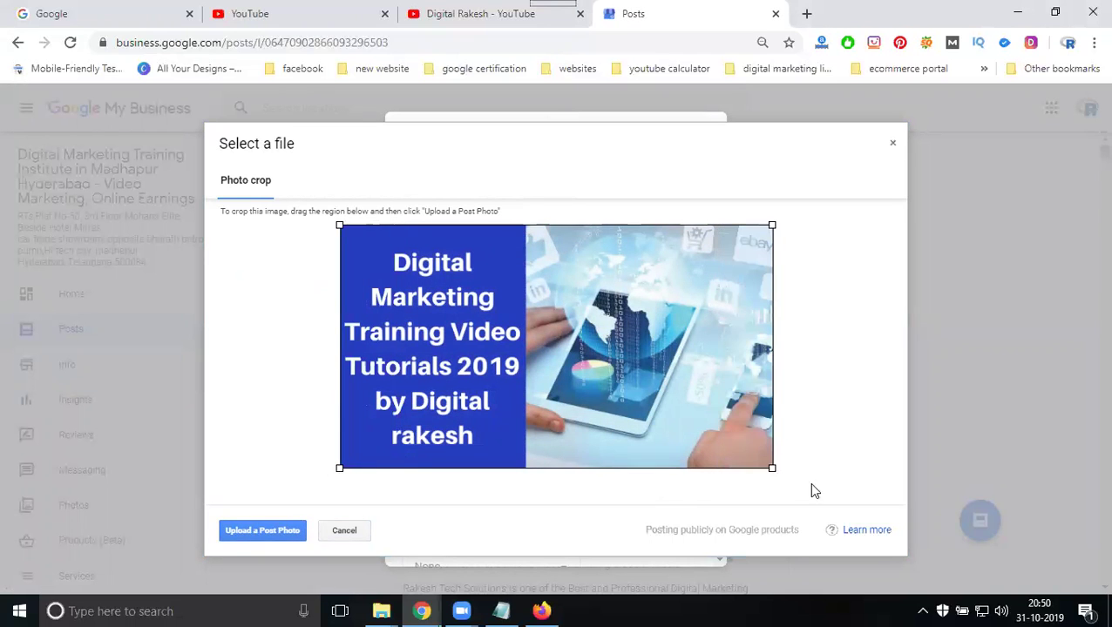
{"action": "left_click", "coordinate": [253, 535]}
Step: Enter "digital marketing video tutorials free 2019" as the post text and add a Learn more button
{"action": "left_click", "coordinate": [459, 446]}
{"action": "type", "text": "digital marketing video tutorials free 2019"}
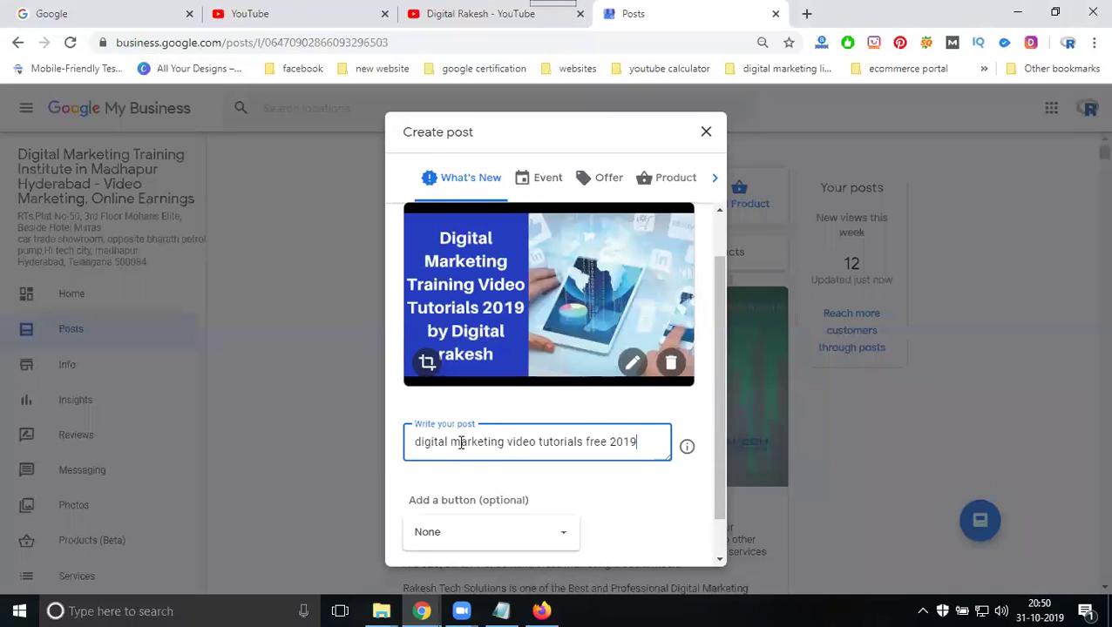
{"action": "scroll", "coordinate": [412, 380], "scroll_direction": "down", "scroll_amount": 1}
{"action": "left_click", "coordinate": [431, 496]}
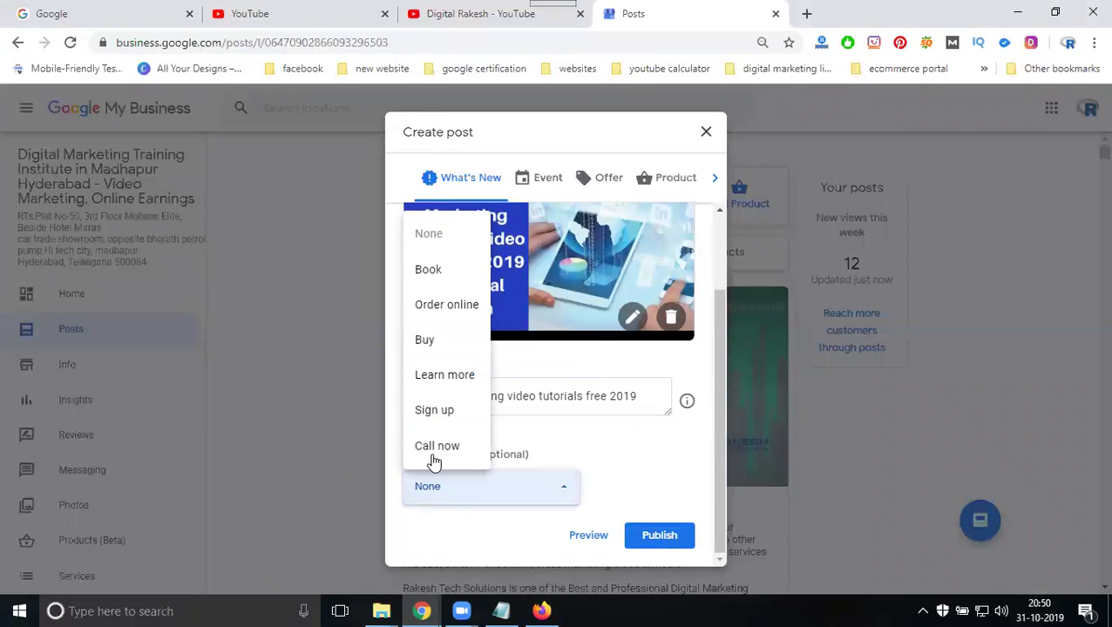
{"action": "left_click", "coordinate": [432, 380]}
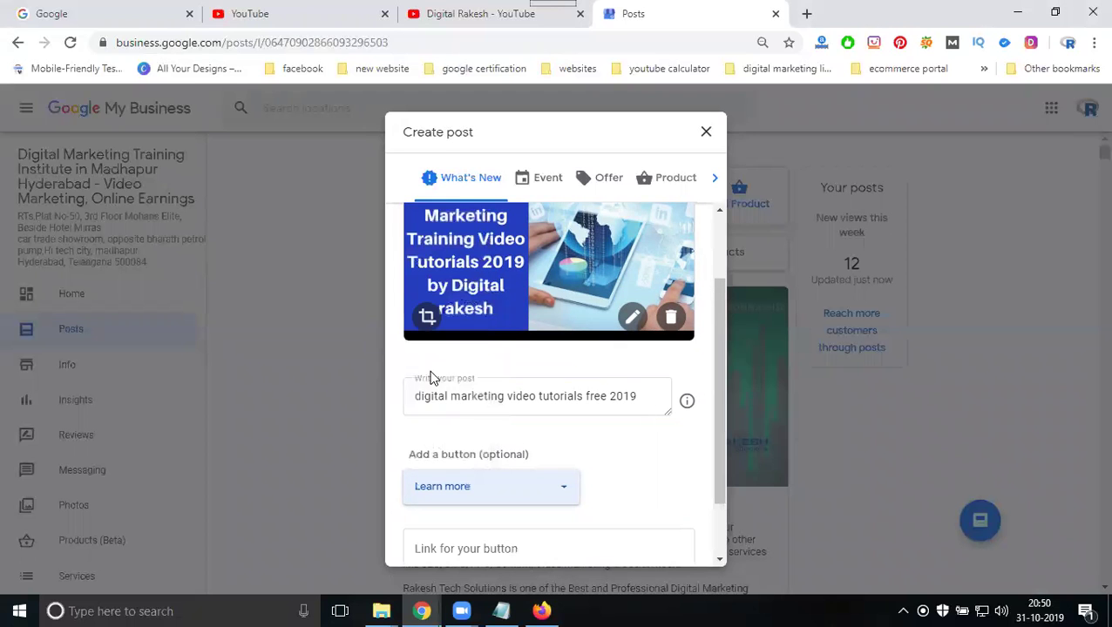
Step: Copy the address of the YouTube channel's videos page and paste it as the Learn more button's link
{"action": "left_click", "coordinate": [461, 11]}
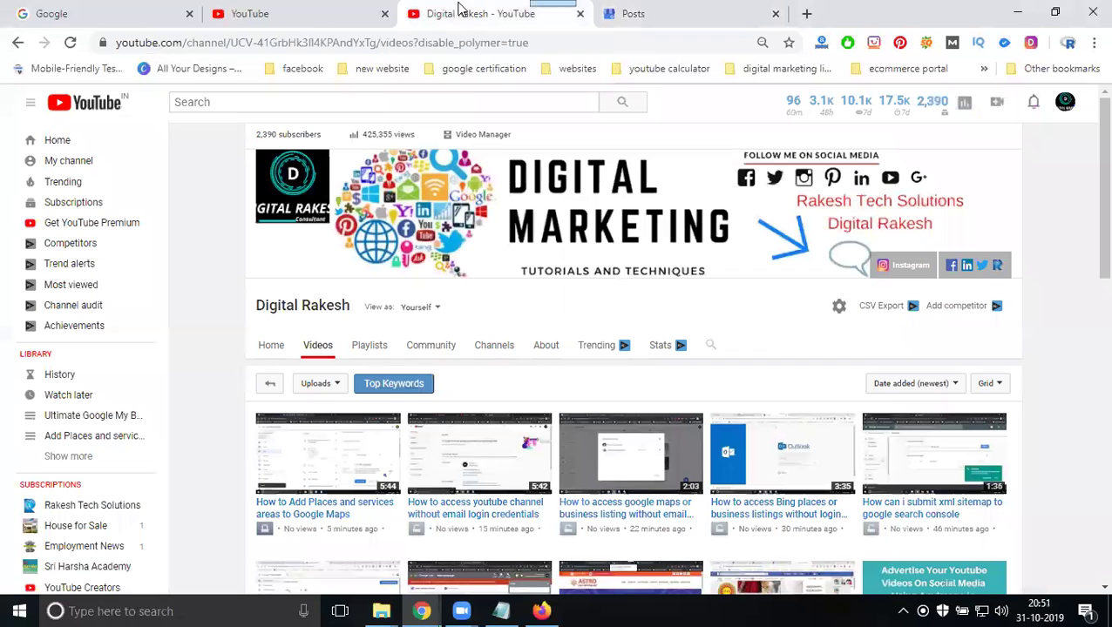
{"action": "left_click", "coordinate": [434, 43]}
{"action": "left_click", "coordinate": [633, 14]}
{"action": "scroll", "coordinate": [454, 362], "scroll_direction": "down", "scroll_amount": 2}
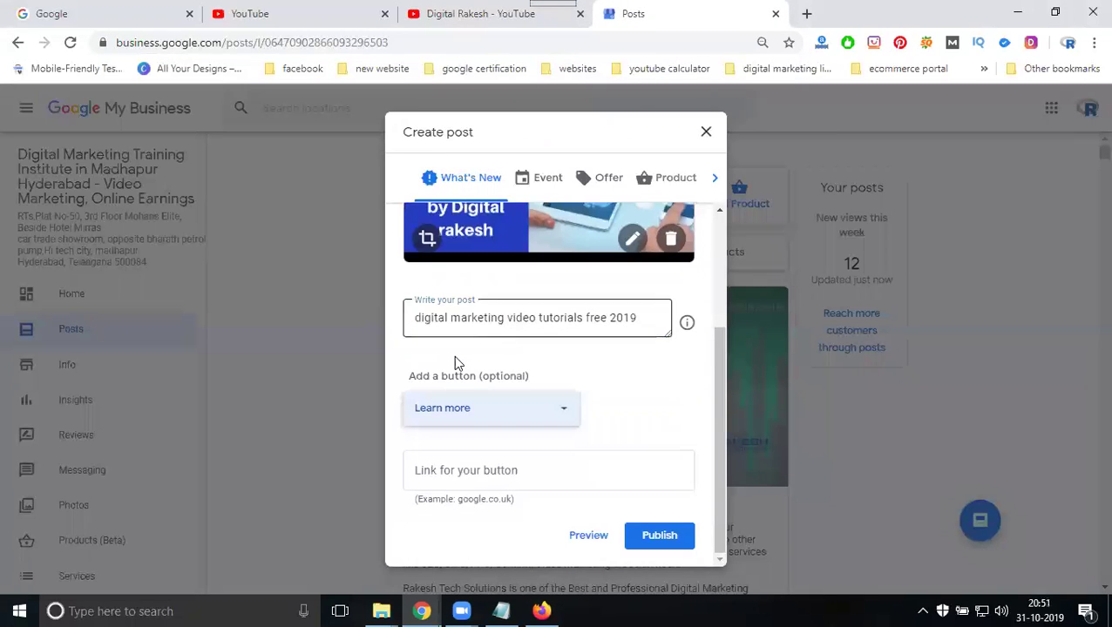
{"action": "left_click", "coordinate": [489, 484]}
{"action": "key", "text": "ctrl+v"}
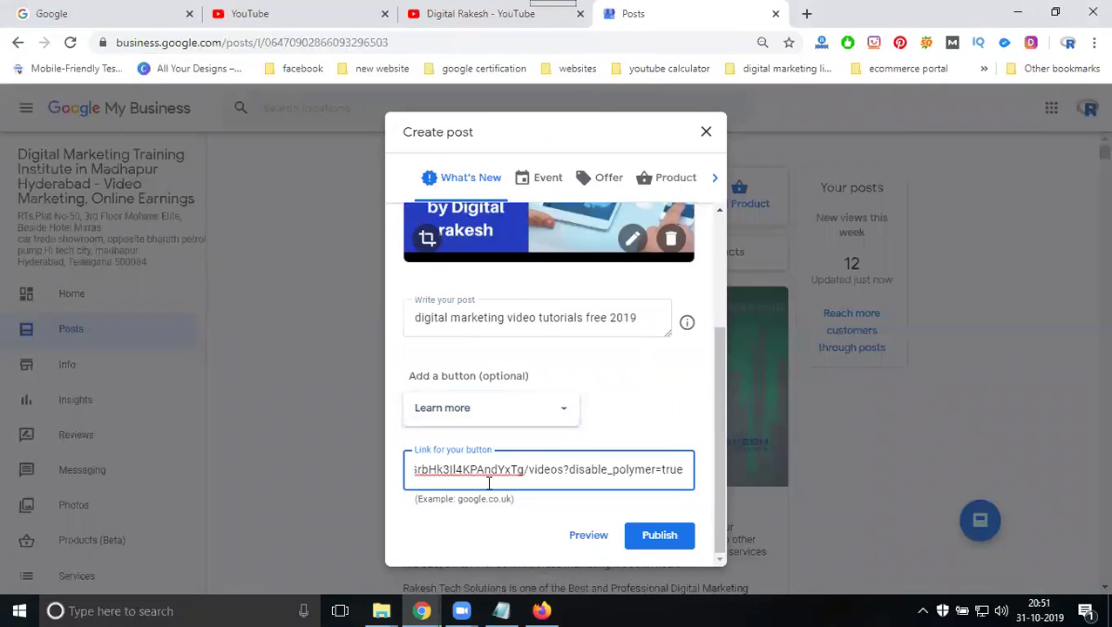
Step: Shorten the button's link so it ends at /videos, and publish the post
{"action": "key", "text": "Left"}
{"action": "key", "text": "Left"}
{"action": "key", "text": "Left"}
{"action": "key", "text": "Left"}
{"action": "key", "text": "Left"}
{"action": "key", "text": "Left"}
{"action": "key", "text": "Left"}
{"action": "key", "text": "Left"}
{"action": "key", "text": "Left"}
{"action": "key", "text": "Left"}
{"action": "key", "text": "Left"}
{"action": "key", "text": "Left"}
{"action": "key", "text": "Left"}
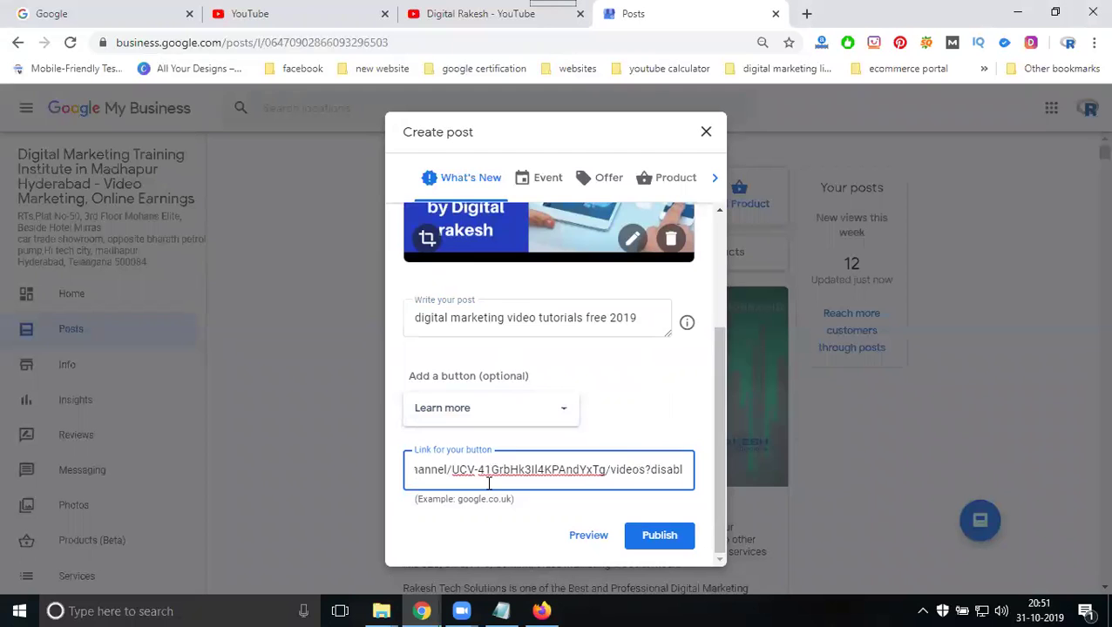
{"action": "key", "text": "Left"}
{"action": "key", "text": "Left"}
{"action": "key", "text": "Left"}
{"action": "key", "text": "Left"}
{"action": "key", "text": "Left"}
{"action": "key", "text": "Left"}
{"action": "key", "text": "Left"}
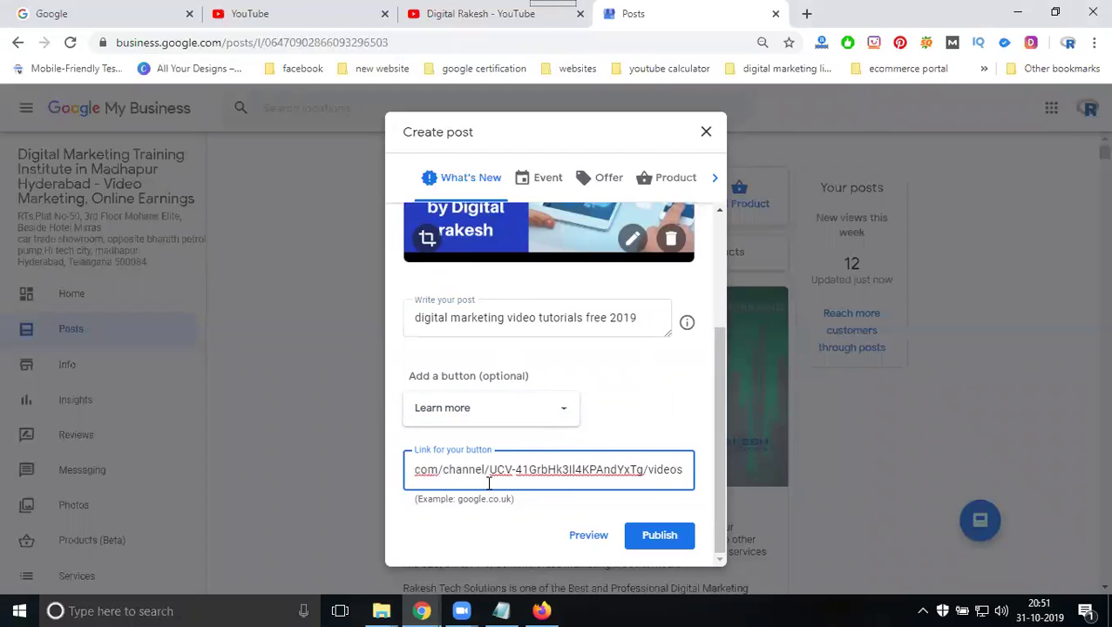
{"action": "left_click", "coordinate": [646, 537]}
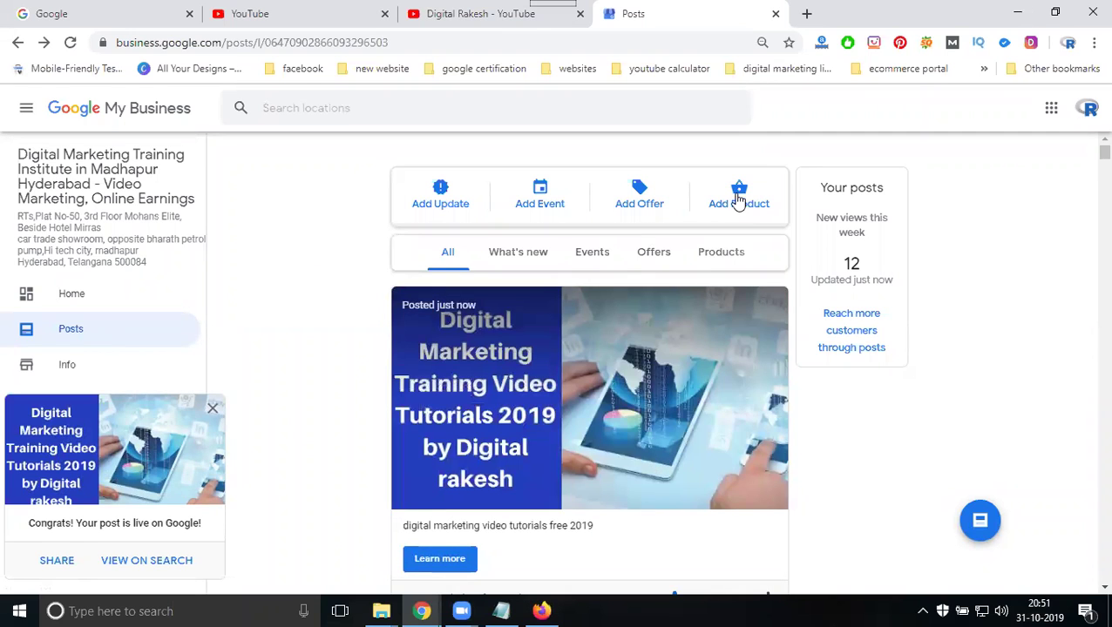
Step: Start a product post, try pasting the copied channel address as the product name, and undo the paste
{"action": "left_click", "coordinate": [734, 194]}
{"action": "scroll", "coordinate": [549, 374], "scroll_direction": "down", "scroll_amount": 2}
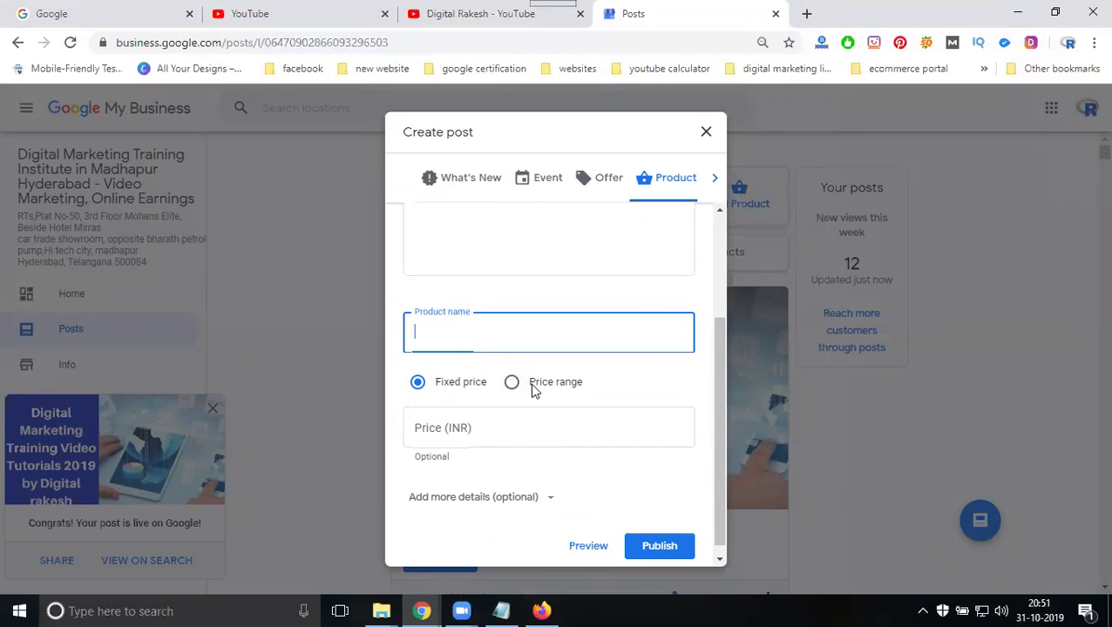
{"action": "scroll", "coordinate": [519, 349], "scroll_direction": "up", "scroll_amount": 2}
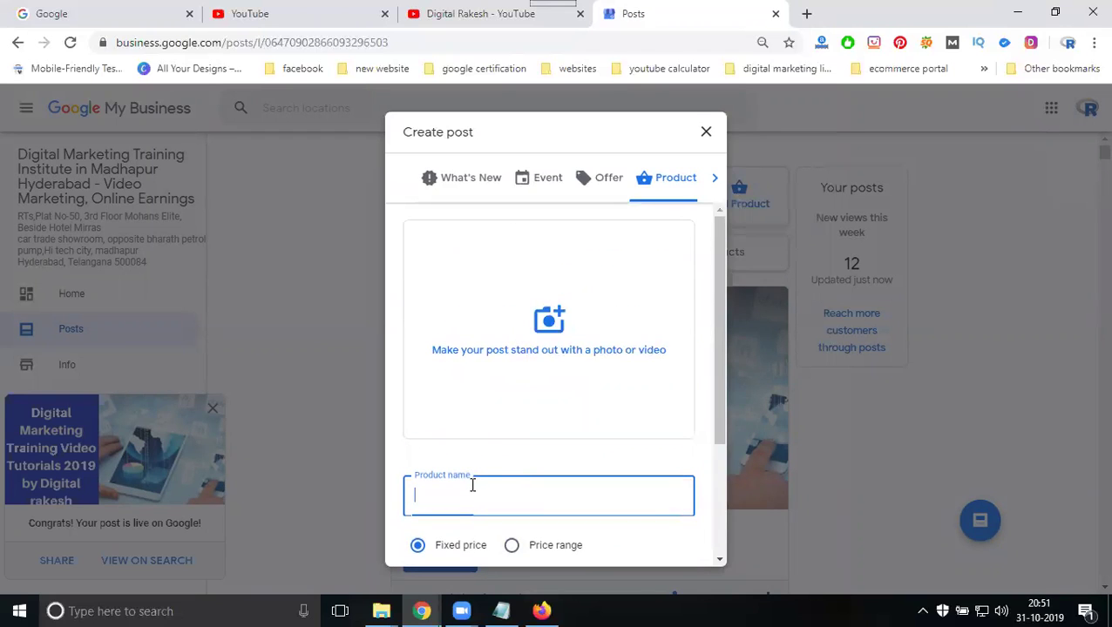
{"action": "key", "text": "ctrl+v"}
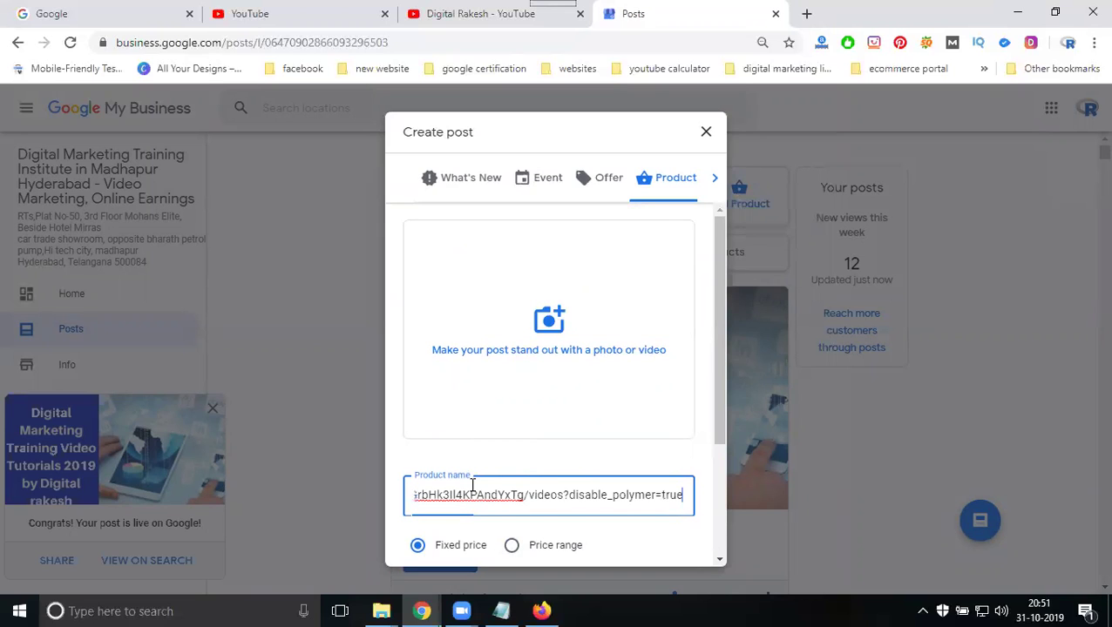
{"action": "key", "text": "ctrl+z"}
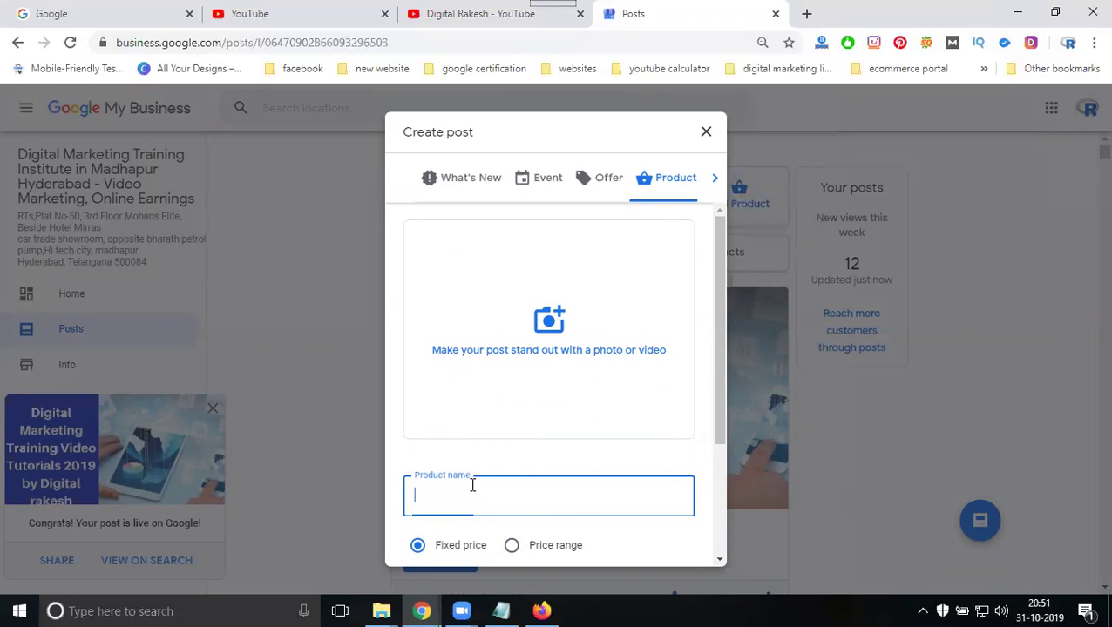
Step: Search Google for "digital marketing video tutorials free 2019"
{"action": "left_click", "coordinate": [101, 9]}
{"action": "key", "text": "BackSpace"}
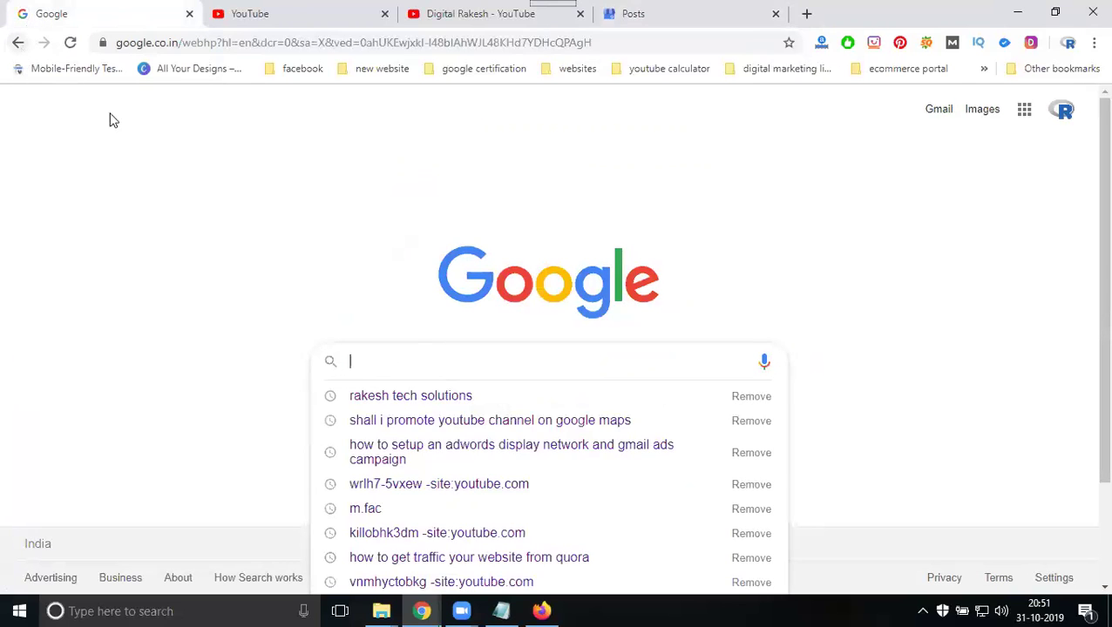
{"action": "key", "text": "ctrl+z"}
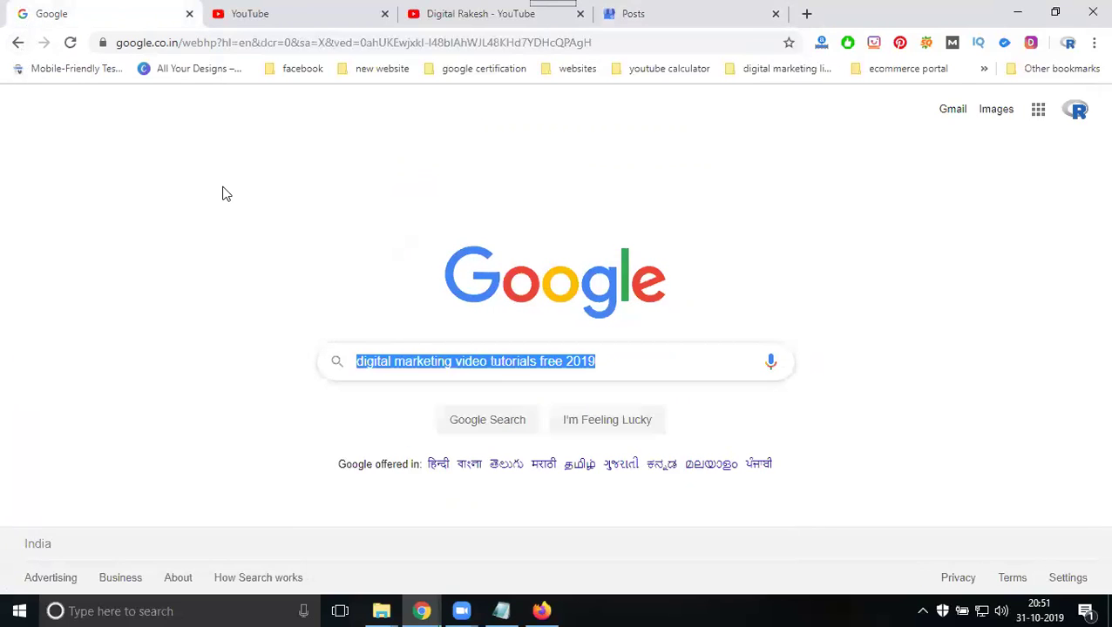
{"action": "key", "text": "Return"}
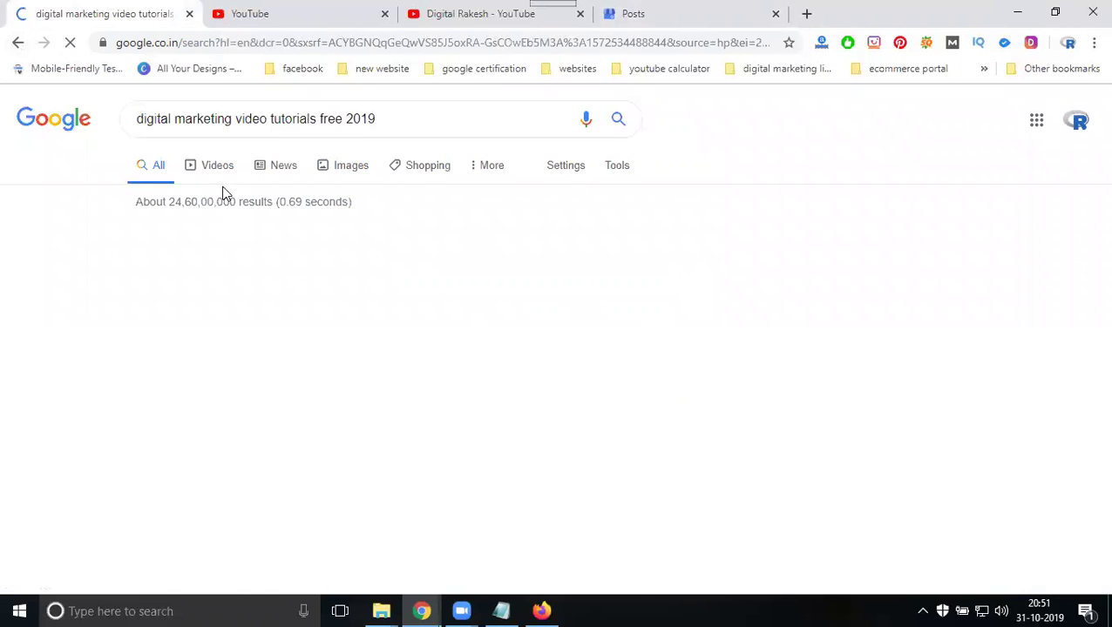
Step: Copy the result title "Top Free Digital Marketing Courses & Tutorials Online" and paste it as the post's product name
{"action": "scroll", "coordinate": [257, 273], "scroll_direction": "down", "scroll_amount": 6}
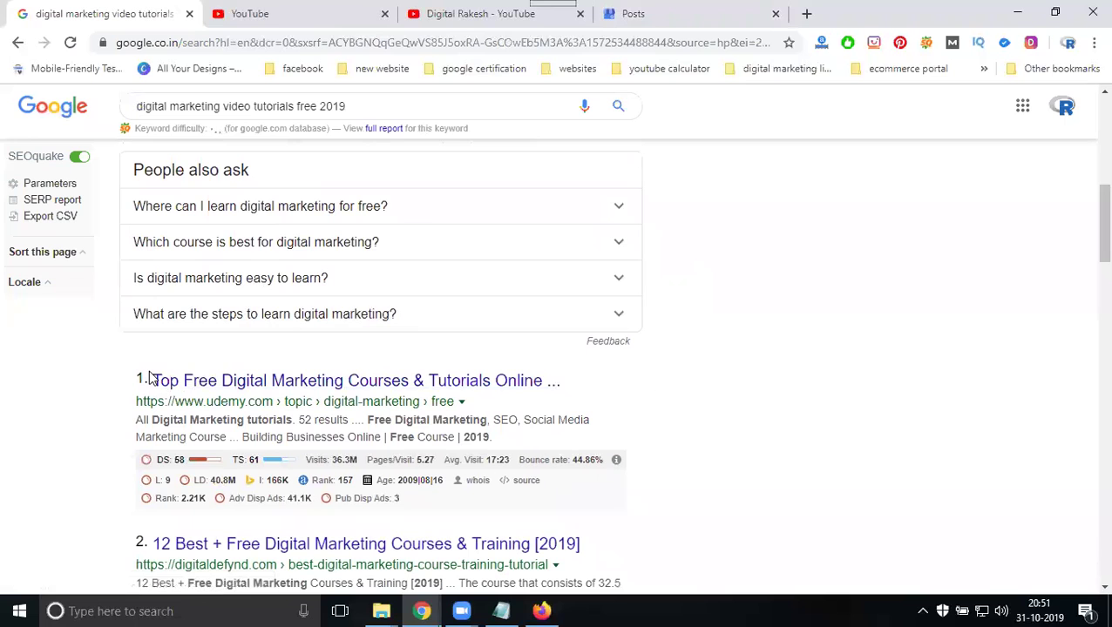
{"action": "left_click_drag", "start_coordinate": [144, 381], "coordinate": [542, 381]}
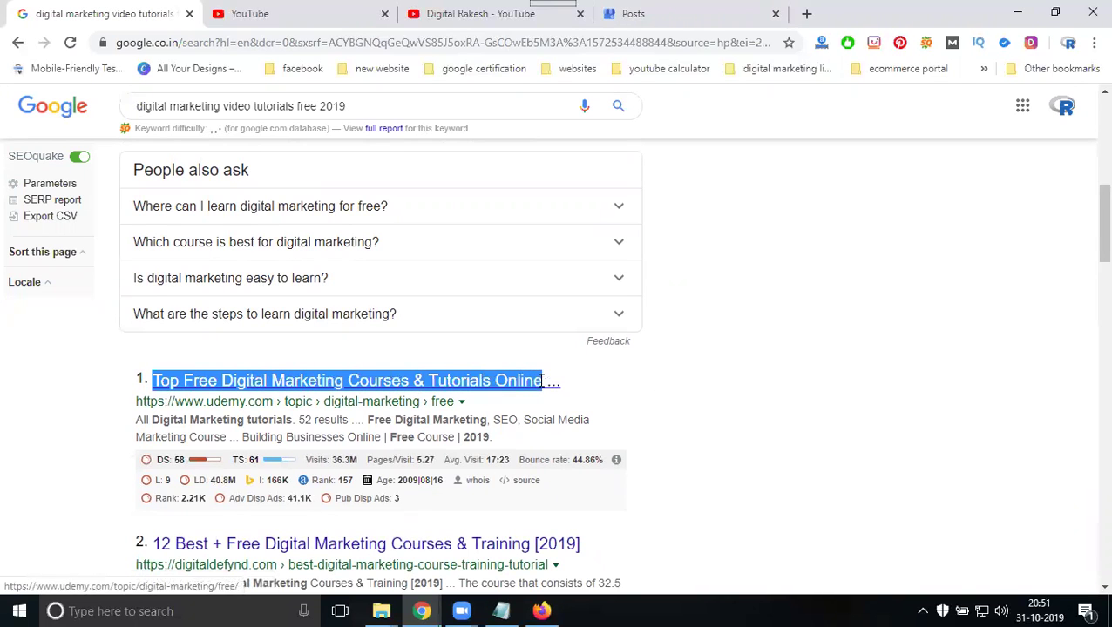
{"action": "key", "text": "ctrl+c"}
{"action": "left_click", "coordinate": [689, 13]}
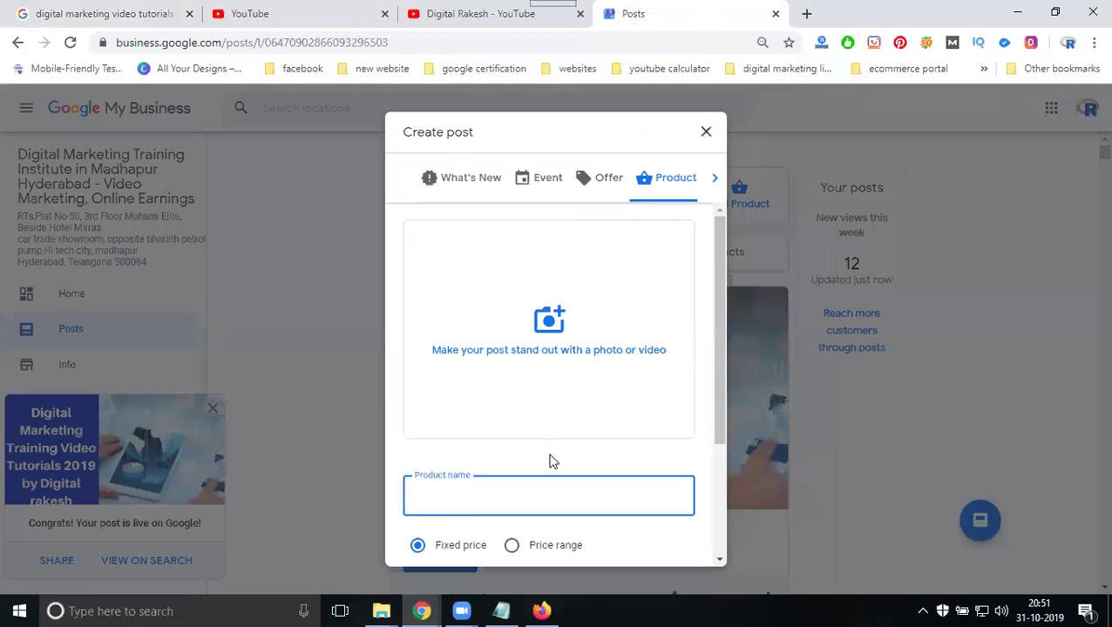
{"action": "key", "text": "ctrl+v"}
Step: Set the product's fixed price to 0 INR and enter "seo, sem,smo,smm, email marketing, video marketing" as the product details
{"action": "scroll", "coordinate": [479, 372], "scroll_direction": "down", "scroll_amount": 3}
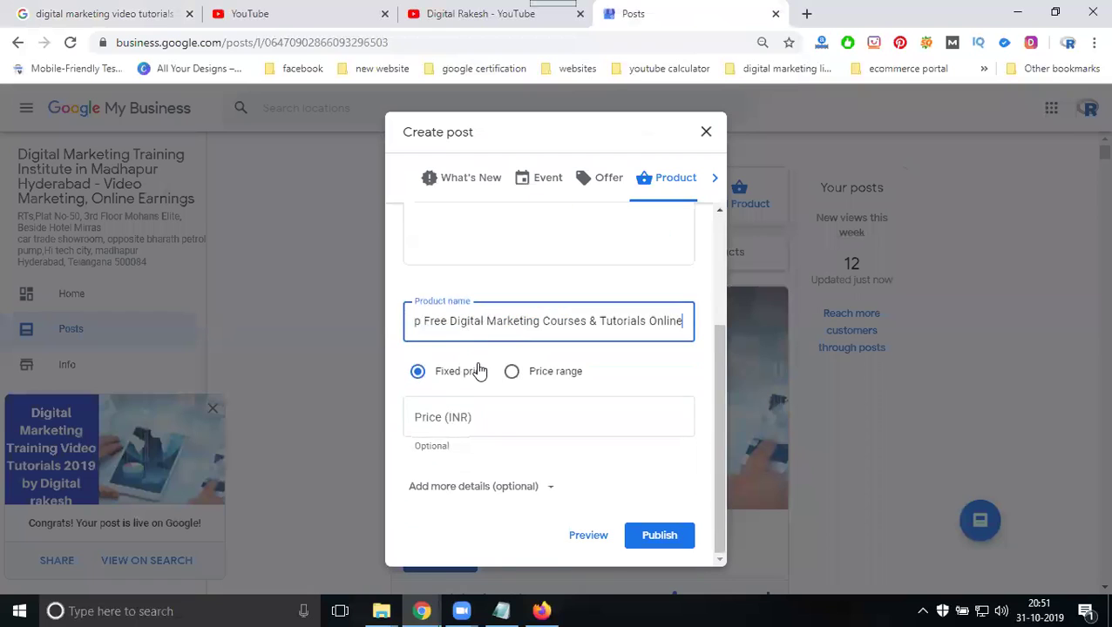
{"action": "left_click", "coordinate": [464, 420]}
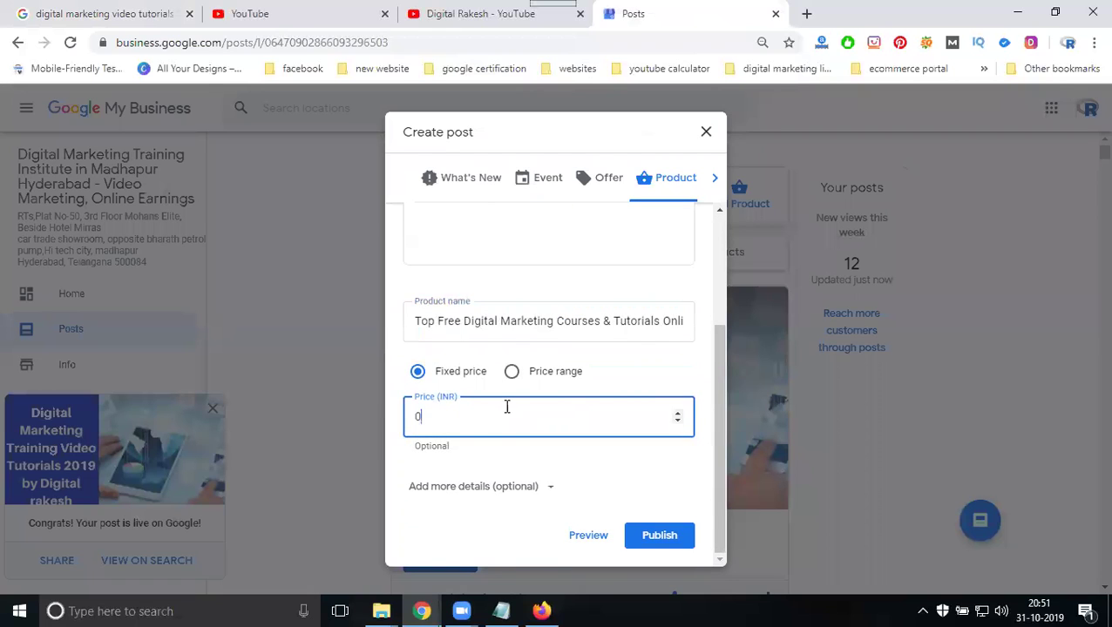
{"action": "left_click", "coordinate": [541, 488]}
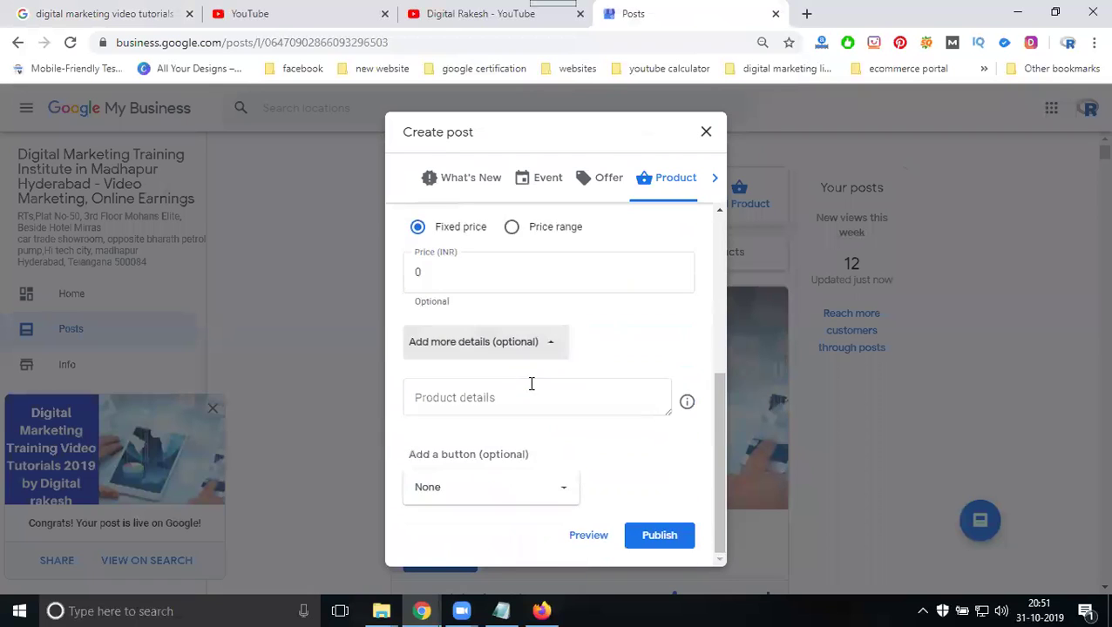
{"action": "left_click", "coordinate": [472, 400]}
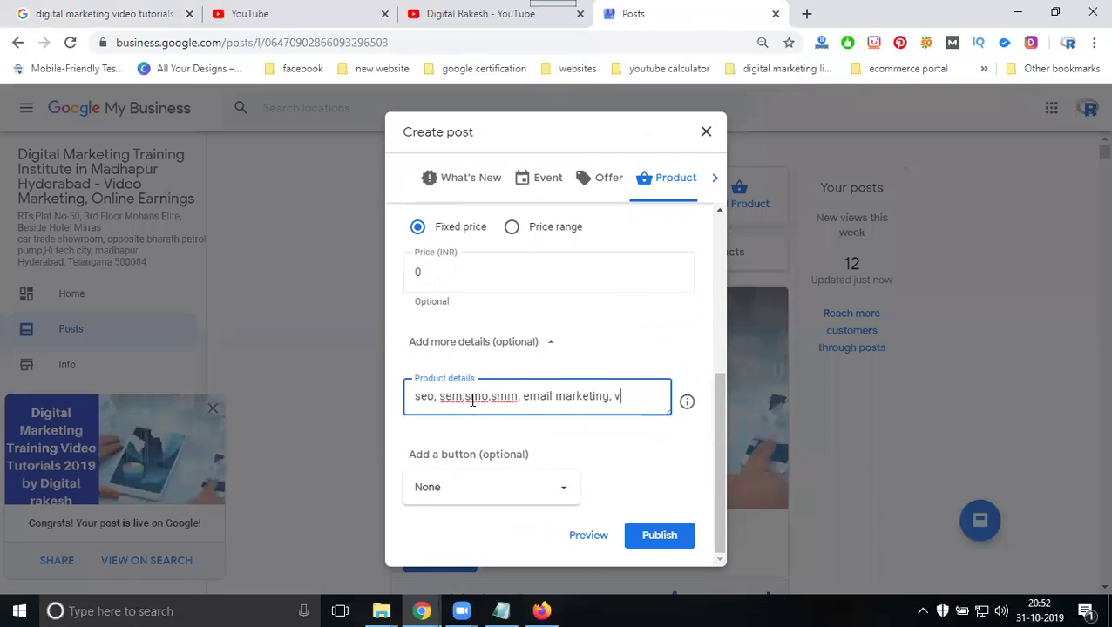
{"action": "type", "text": "ideo marketing"}
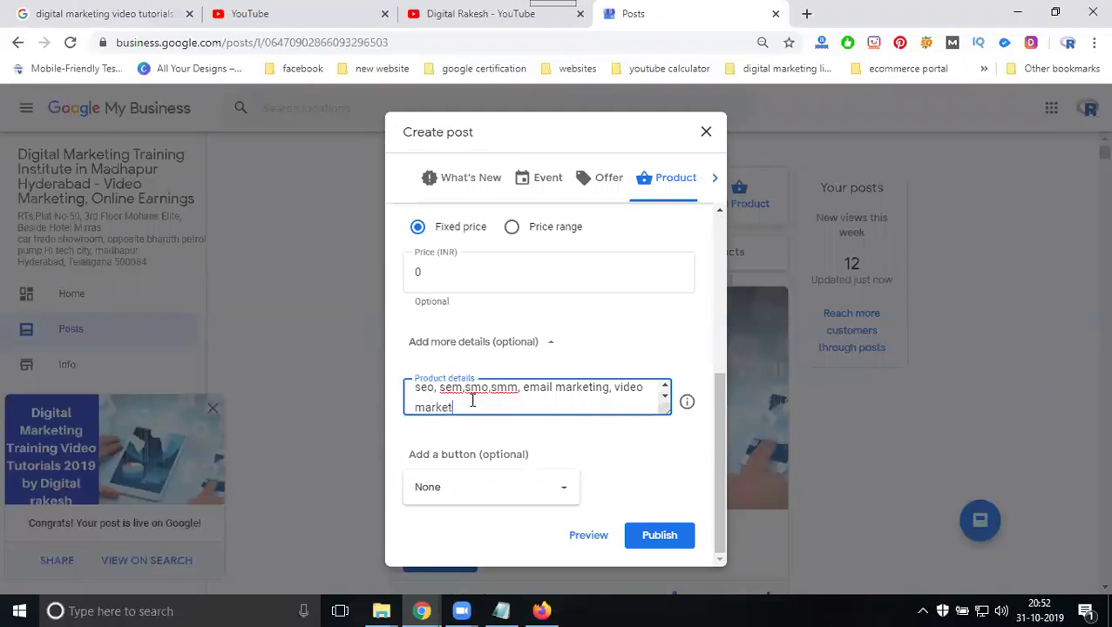
Step: Add a Learn more button to the product post and paste the YouTube channel's videos address as its link
{"action": "left_click", "coordinate": [440, 493]}
{"action": "left_click", "coordinate": [435, 377]}
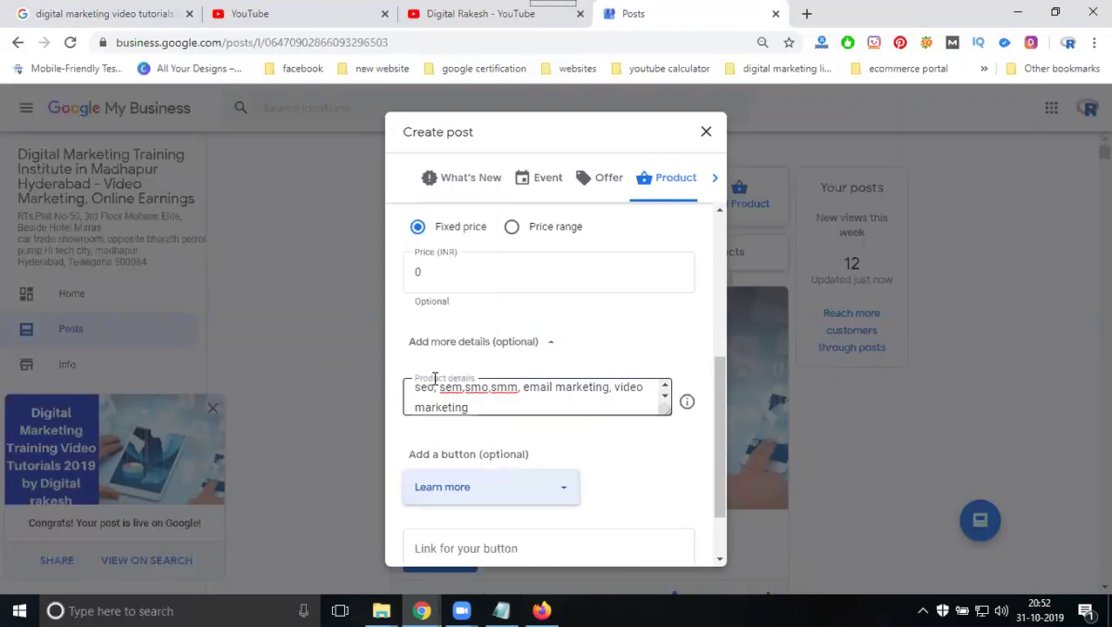
{"action": "left_click", "coordinate": [442, 24]}
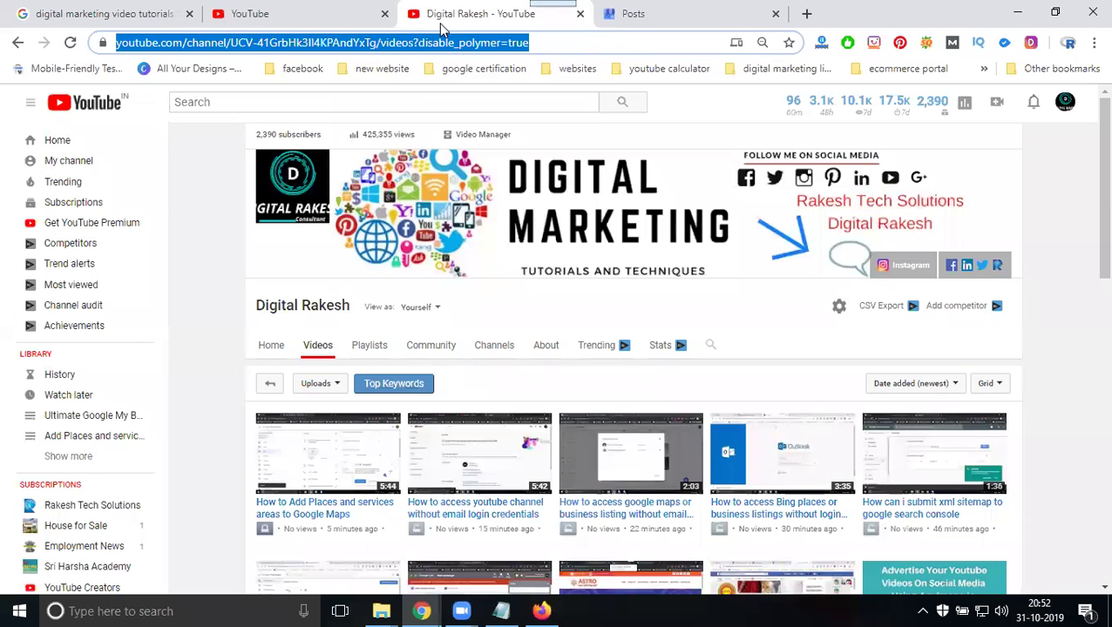
{"action": "left_click", "coordinate": [670, 14]}
{"action": "left_click", "coordinate": [490, 547]}
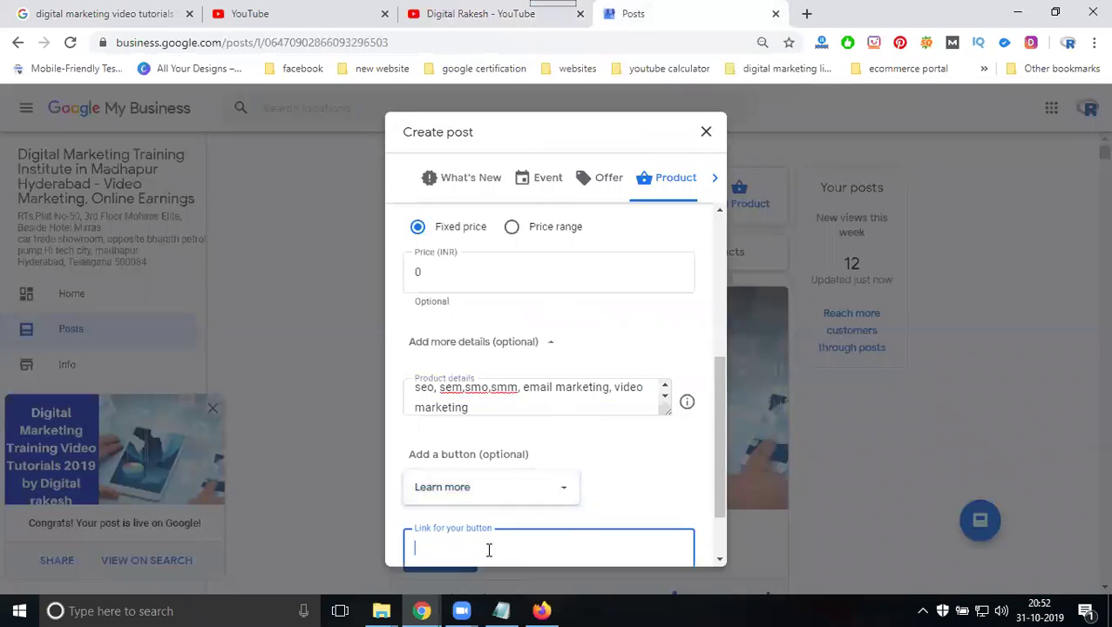
{"action": "key", "text": "ctrl+v"}
Step: Remove the "?disable_polymer=true" ending from the product button's link
{"action": "key", "text": "Left"}
{"action": "key", "text": "Left"}
{"action": "key", "text": "Left"}
{"action": "key", "text": "Left"}
{"action": "key", "text": "Left"}
{"action": "key", "text": "Left"}
{"action": "key", "text": "Left"}
{"action": "key", "text": "Left"}
{"action": "key", "text": "Left"}
{"action": "key", "text": "Left"}
{"action": "key", "text": "Left"}
{"action": "key", "text": "Left"}
{"action": "key", "text": "Left"}
{"action": "key", "text": "Left"}
{"action": "key", "text": "Left"}
{"action": "key", "text": "Left"}
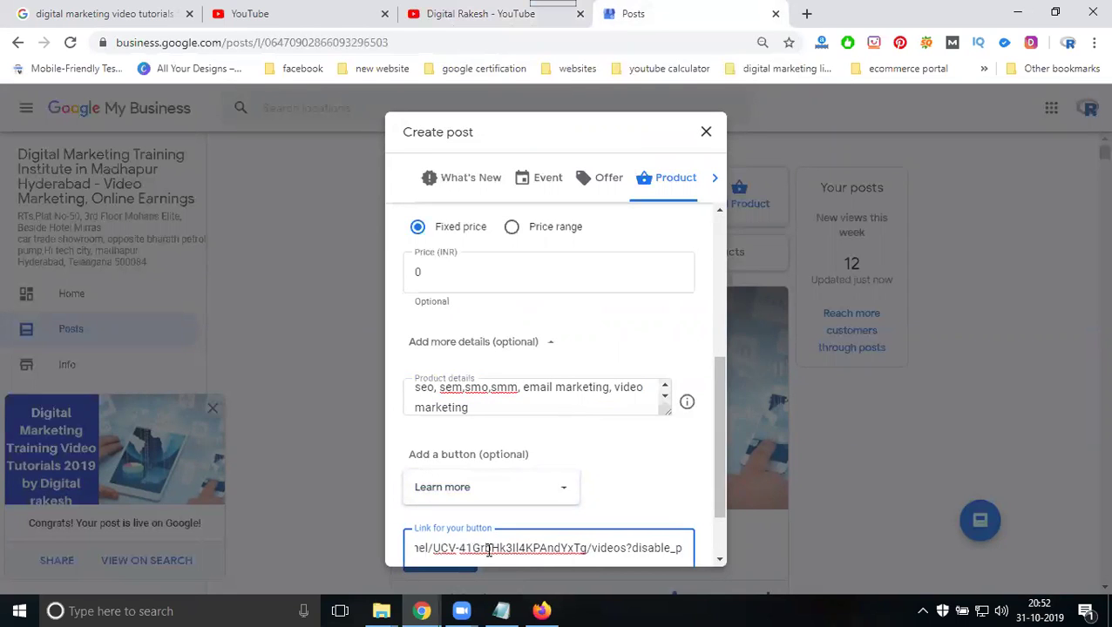
{"action": "key", "text": "Left"}
{"action": "key", "text": "Left"}
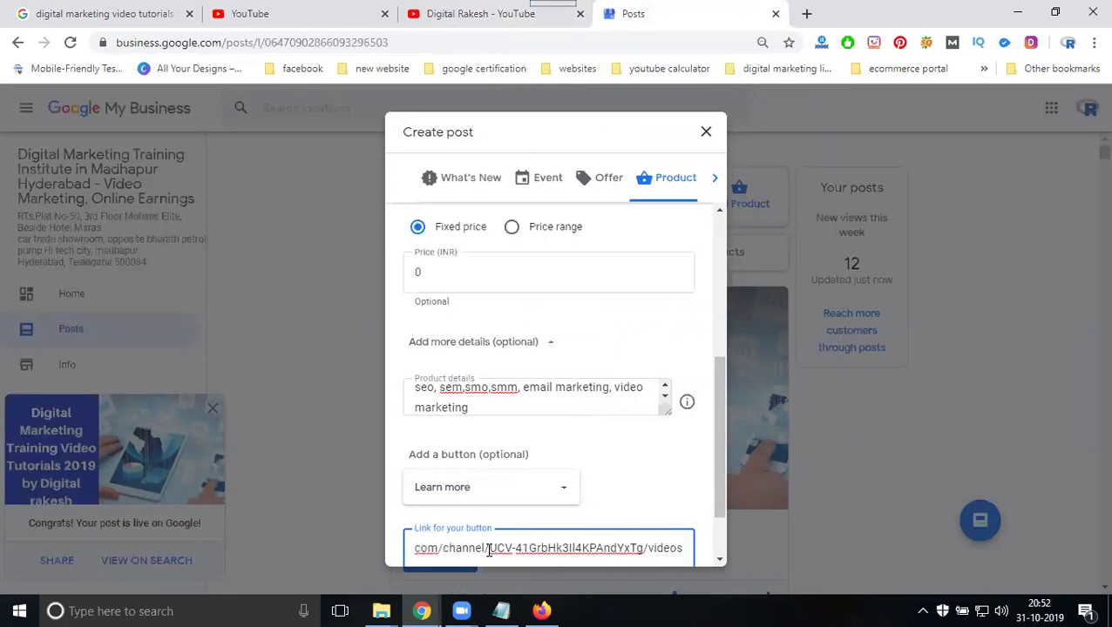
Step: Add the "digital marketing training video tutorials free 2019" image from the post images folder to the product post
{"action": "scroll", "coordinate": [453, 392], "scroll_direction": "up", "scroll_amount": 5}
{"action": "left_click", "coordinate": [546, 253]}
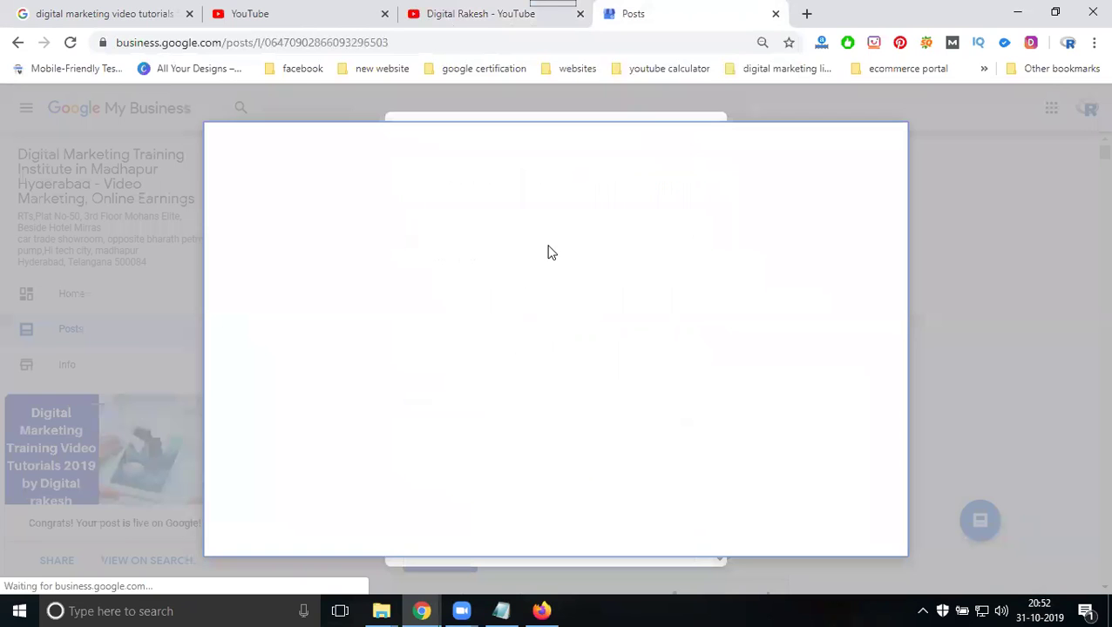
{"action": "left_click", "coordinate": [527, 379]}
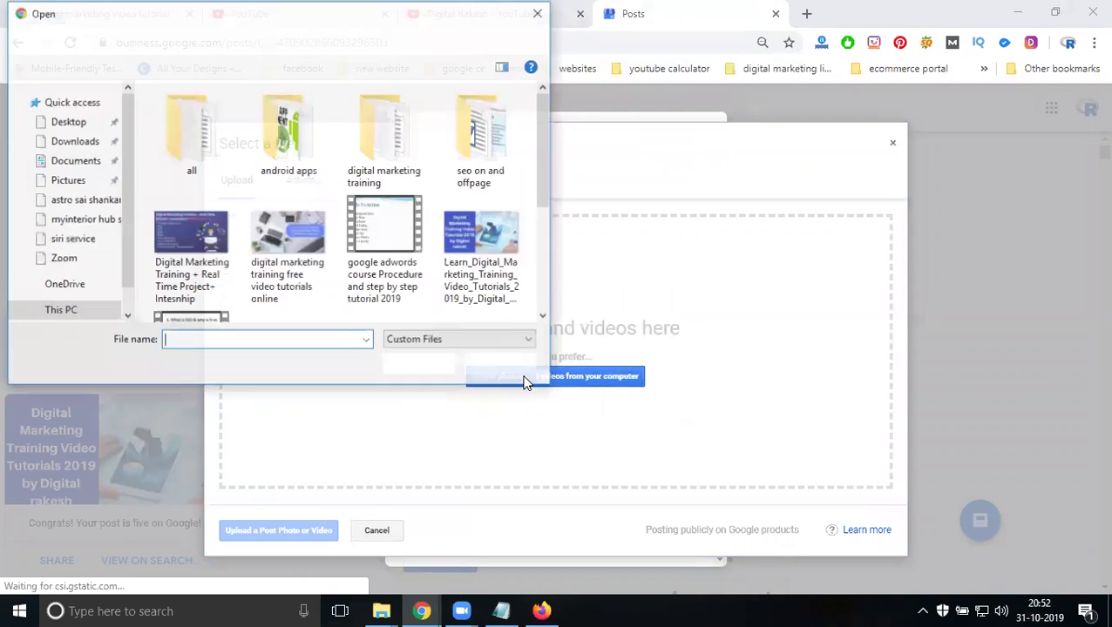
{"action": "scroll", "coordinate": [384, 274], "scroll_direction": "down", "scroll_amount": 3}
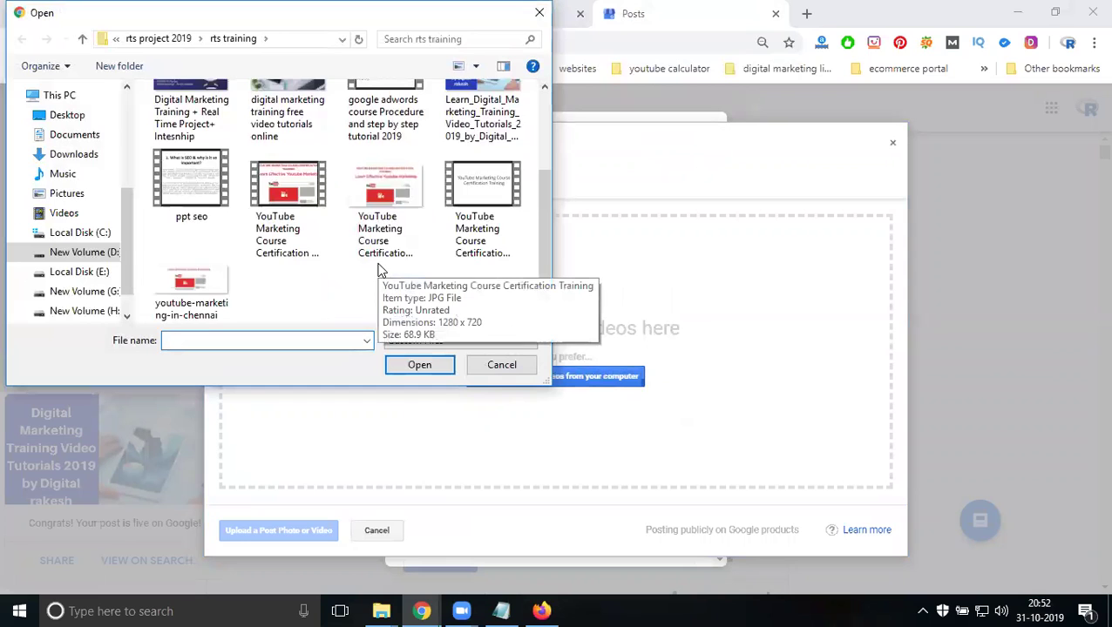
{"action": "scroll", "coordinate": [379, 270], "scroll_direction": "up", "scroll_amount": 3}
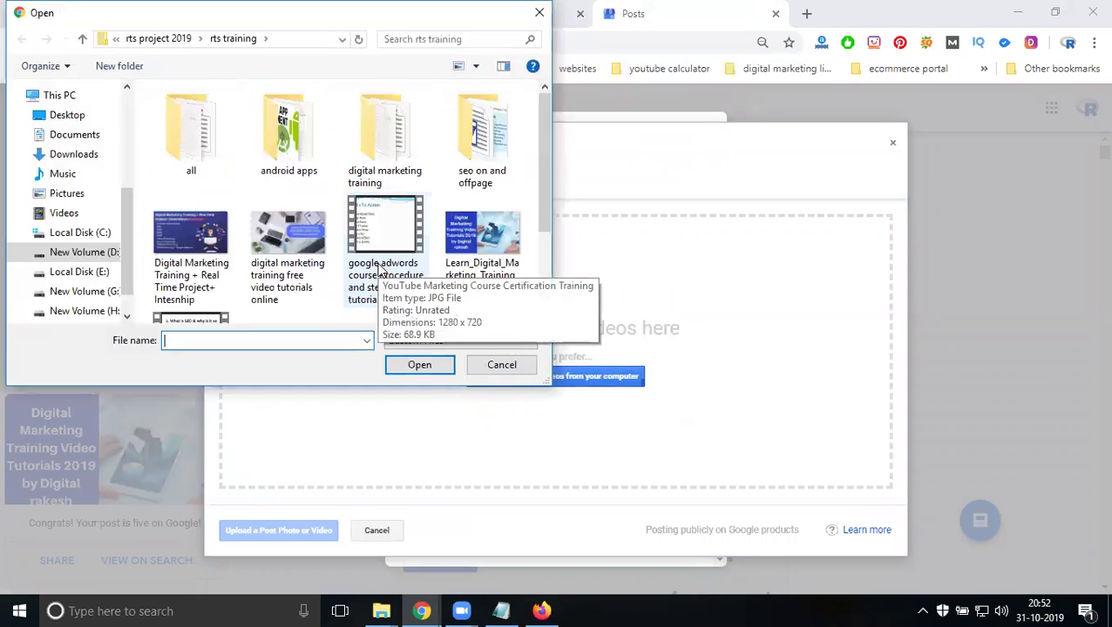
{"action": "double_click", "coordinate": [379, 170]}
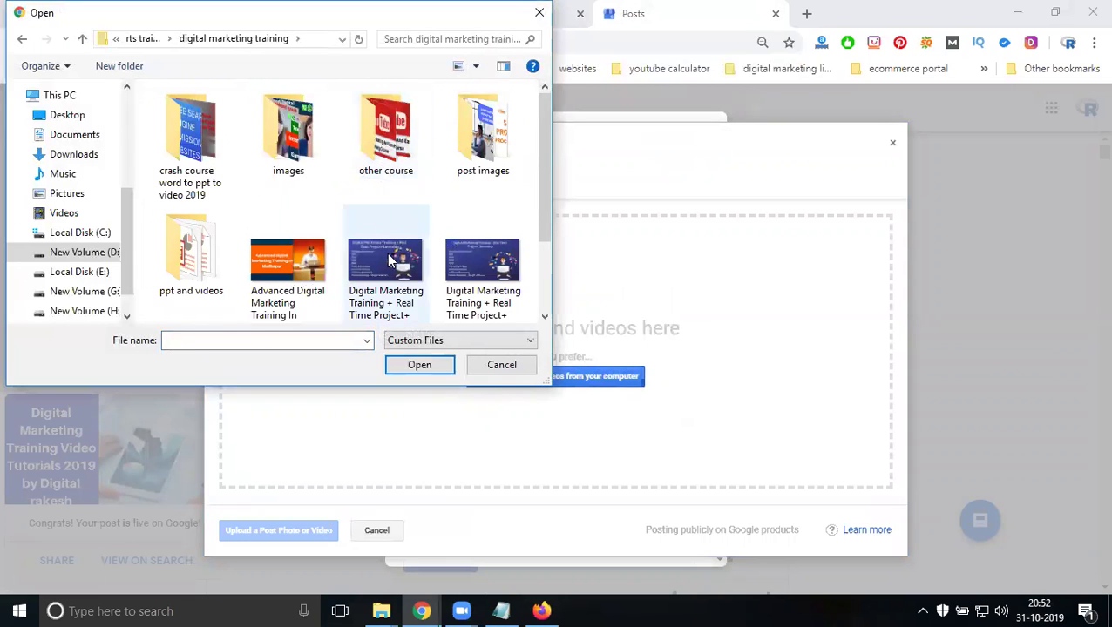
{"action": "left_click", "coordinate": [288, 266]}
{"action": "scroll", "coordinate": [287, 270], "scroll_direction": "down", "scroll_amount": 1}
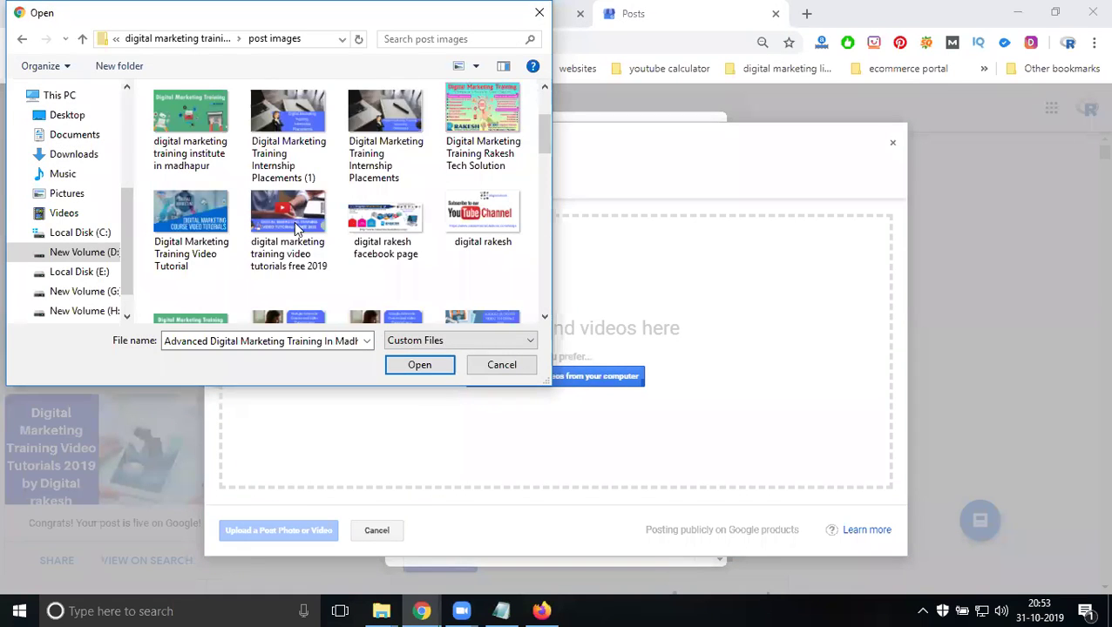
{"action": "double_click", "coordinate": [293, 221]}
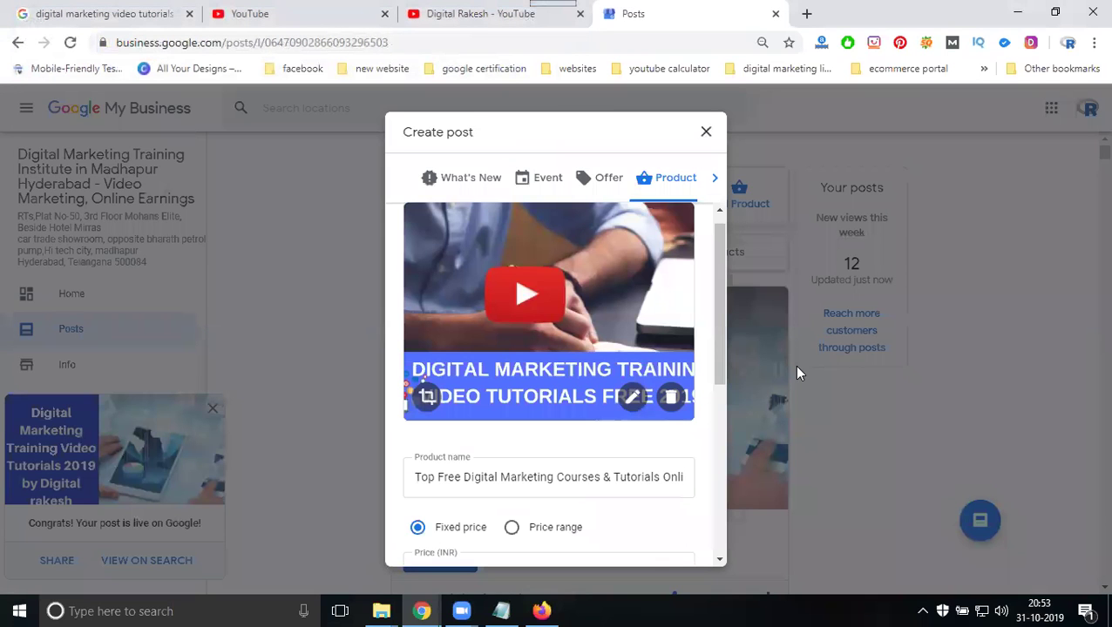
Step: Expand the crop region of the product photo to cover the entire image and upload it as the post photo
{"action": "left_click", "coordinate": [427, 396]}
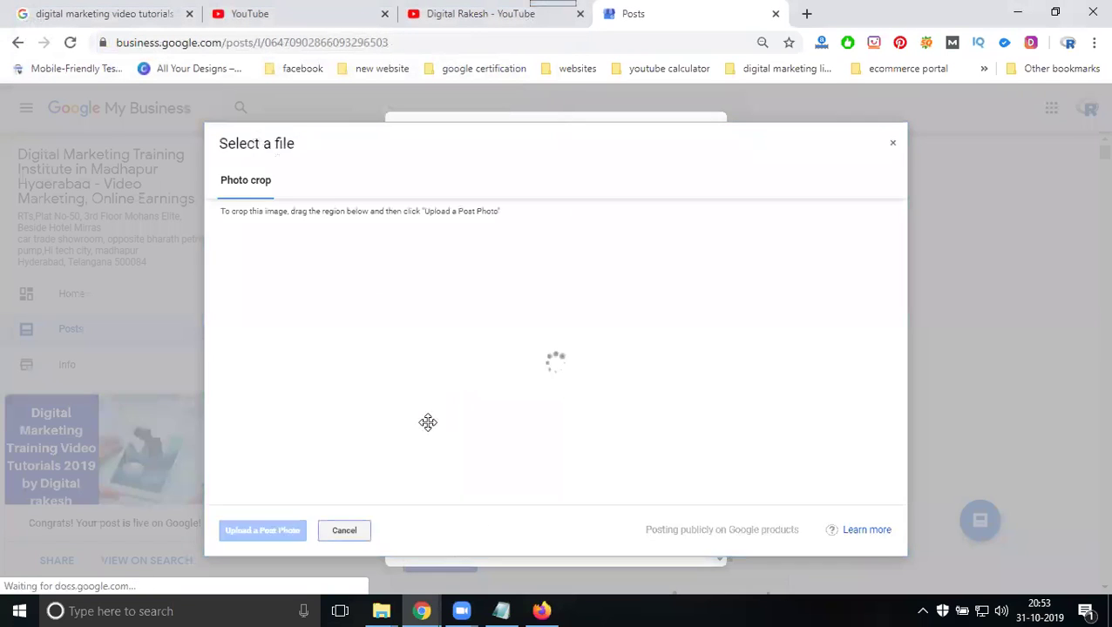
{"action": "left_click_drag", "start_coordinate": [397, 460], "coordinate": [311, 489]}
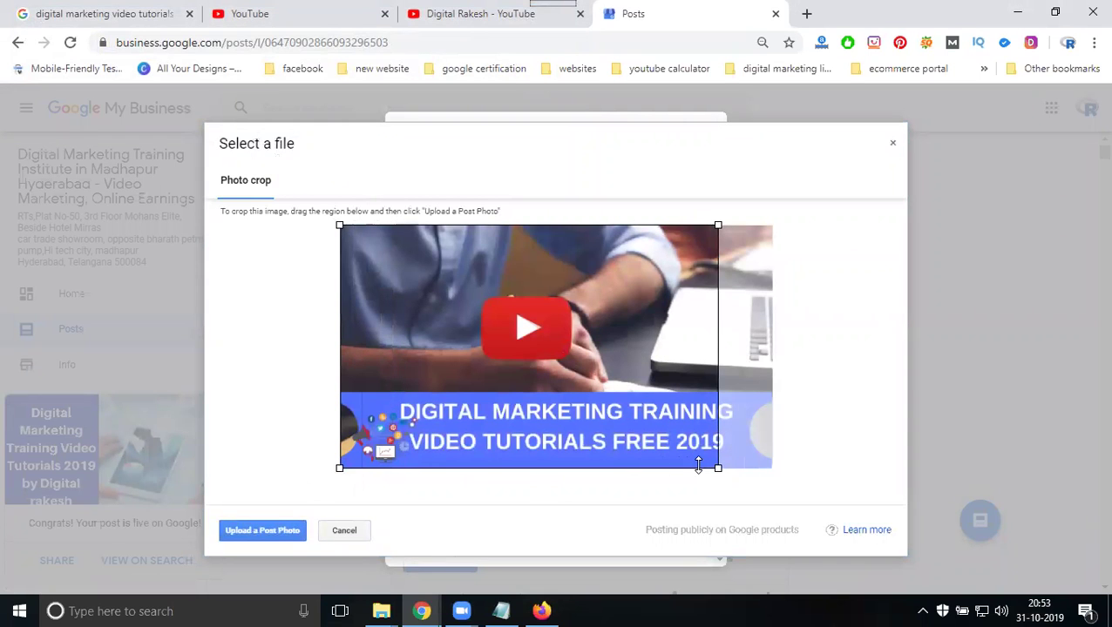
{"action": "left_click_drag", "start_coordinate": [718, 469], "coordinate": [784, 484]}
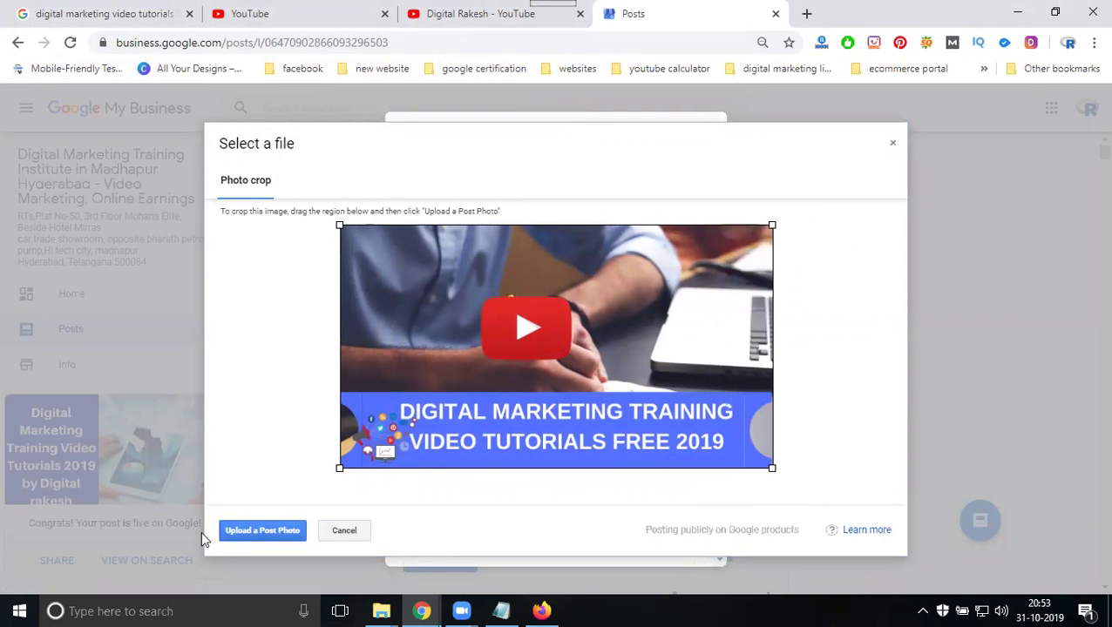
{"action": "left_click", "coordinate": [244, 531]}
Step: Review the product post's price, details and button link, and publish the post
{"action": "scroll", "coordinate": [509, 375], "scroll_direction": "down", "scroll_amount": 2}
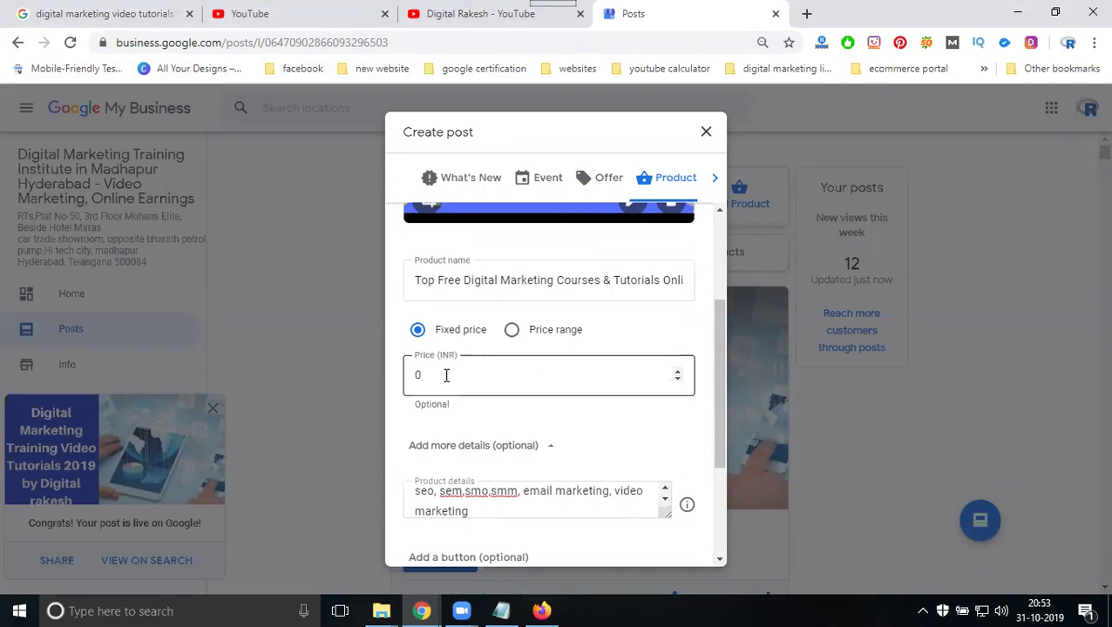
{"action": "scroll", "coordinate": [470, 410], "scroll_direction": "down", "scroll_amount": 2}
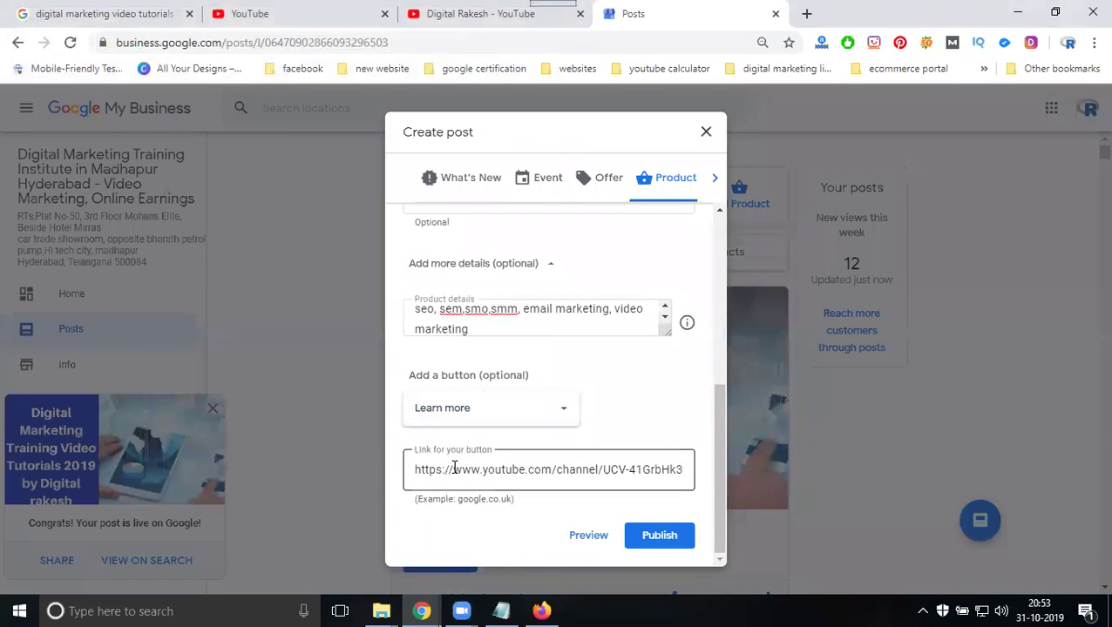
{"action": "left_click", "coordinate": [637, 536]}
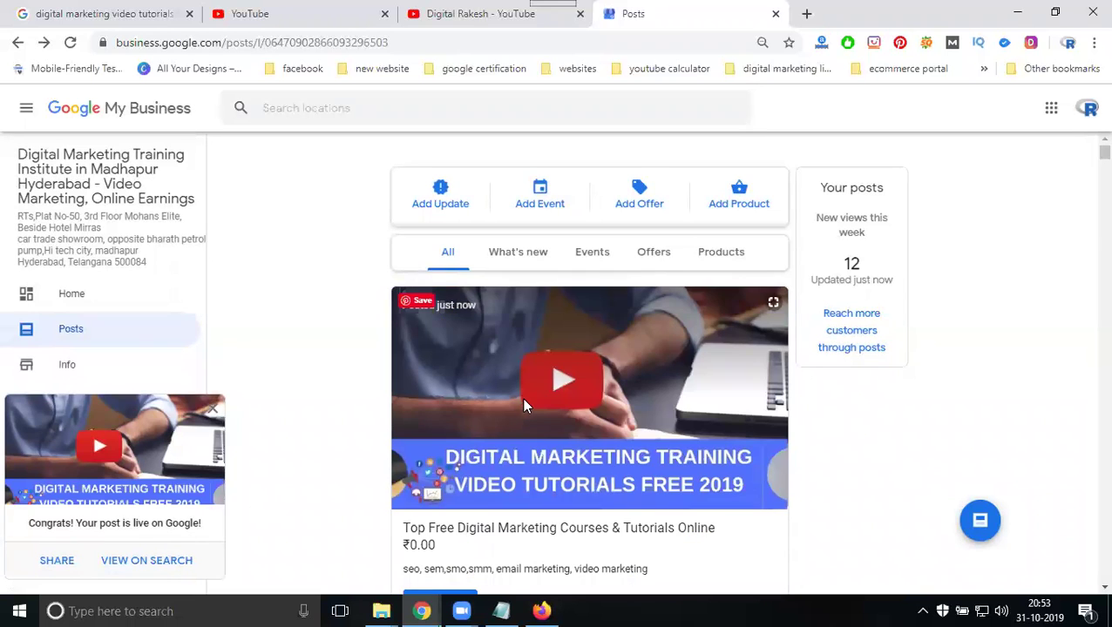
Step: Test the published product post's Learn more link and close the YouTube page it opens
{"action": "scroll", "coordinate": [522, 391], "scroll_direction": "down", "scroll_amount": 3}
{"action": "scroll", "coordinate": [556, 279], "scroll_direction": "up", "scroll_amount": 1}
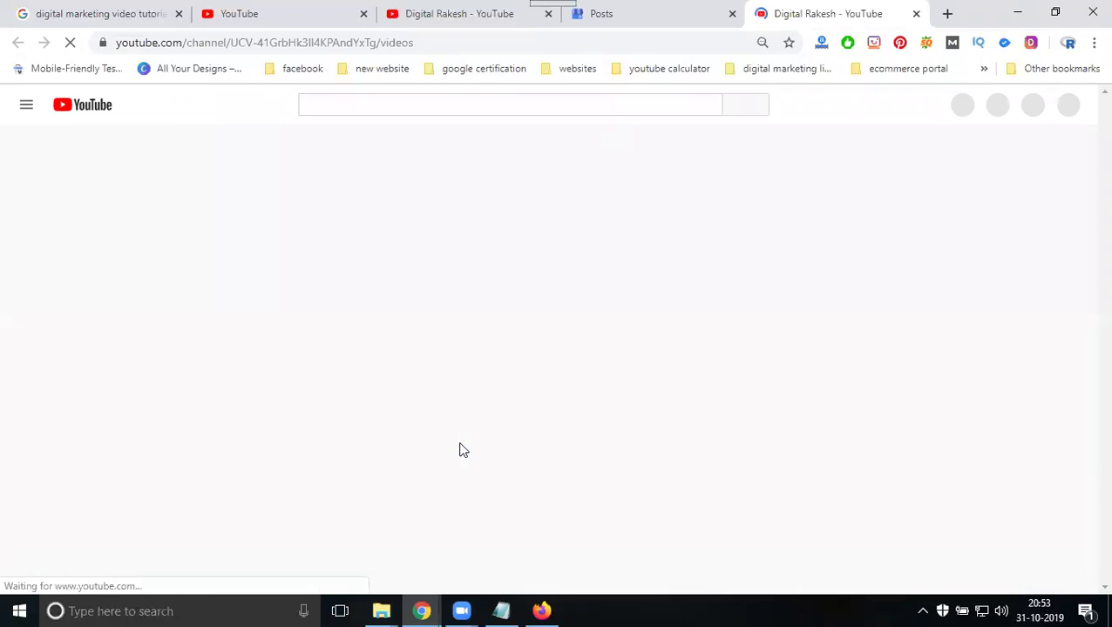
{"action": "left_click", "coordinate": [915, 13]}
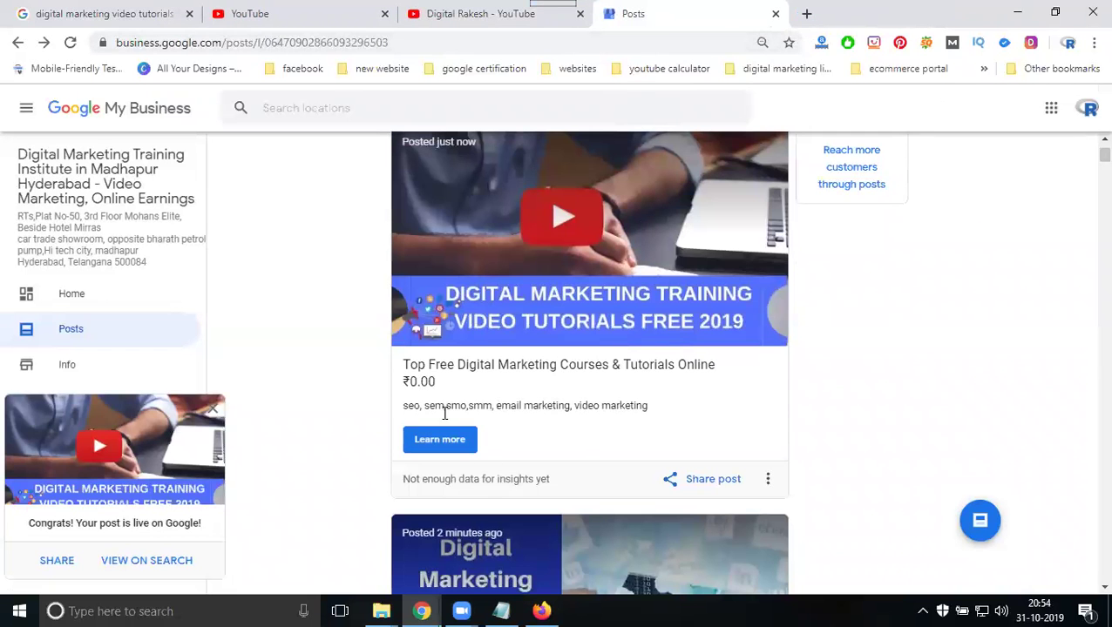